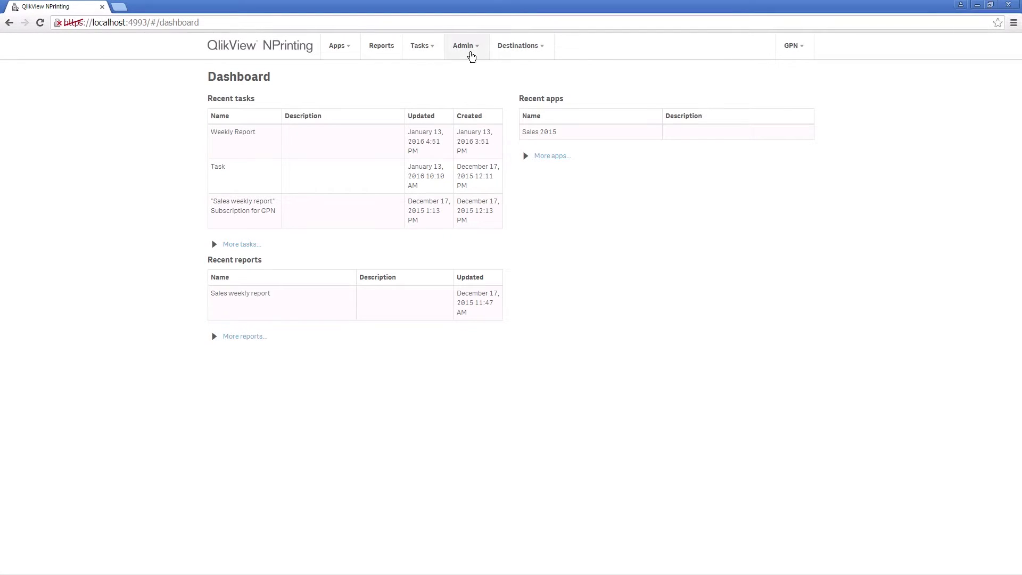
# - Start a new user from the Admin Users list
pyautogui.click(471, 55)
pyautogui.click(466, 69)
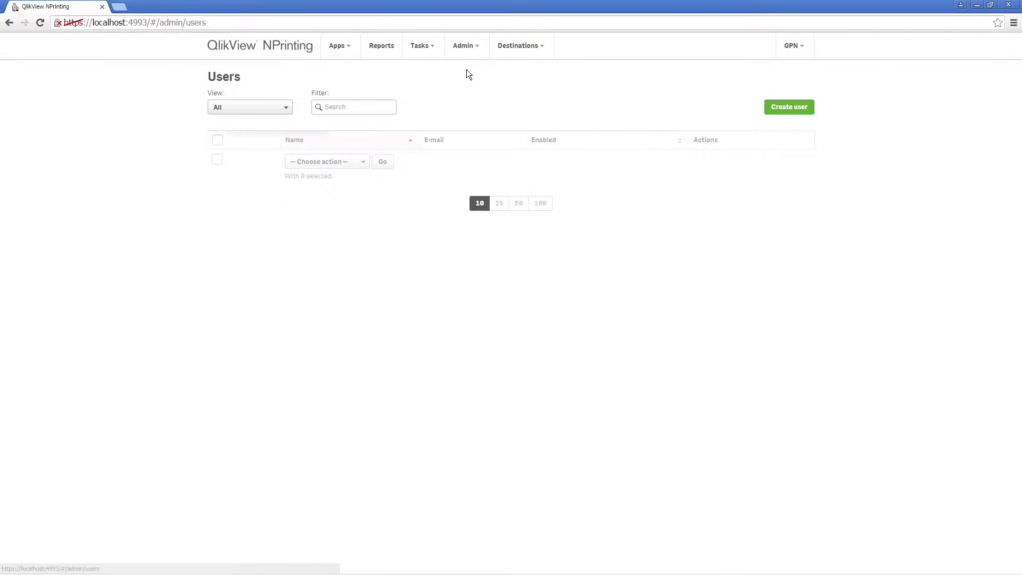
pyautogui.click(786, 108)
# - Fill in the user's e-mail address, username, password and matching confirmation
pyautogui.click(335, 155)
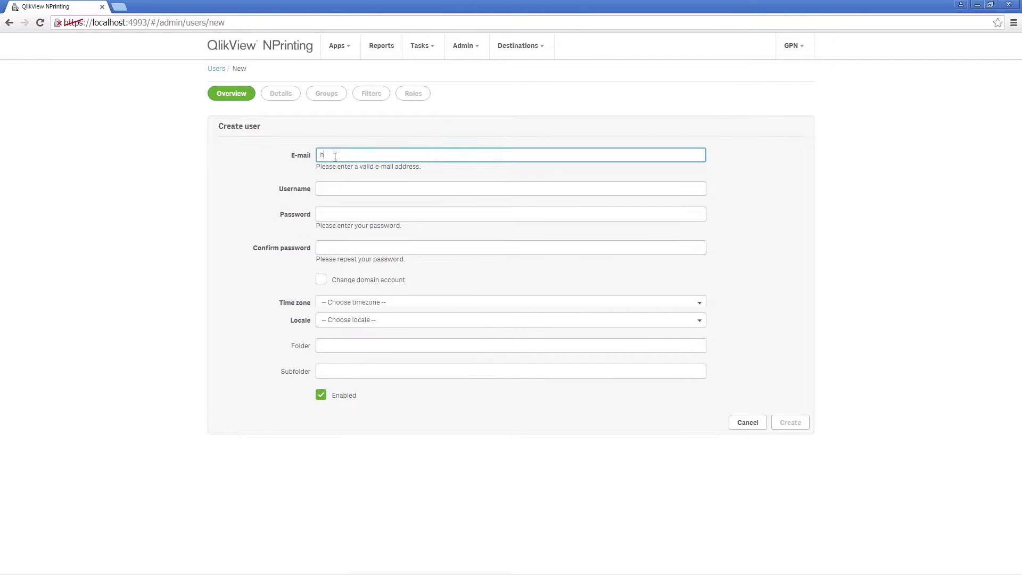
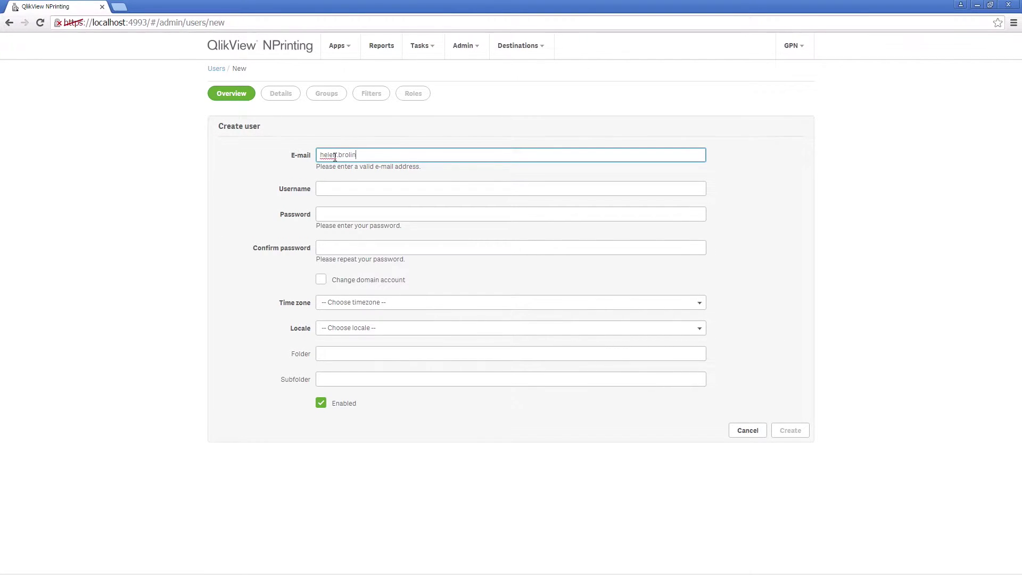
pyautogui.press('Tab')
pyautogui.write('hbn')
pyautogui.press('Tab')
pyautogui.write('*****')
pyautogui.press('Tab')
pyautogui.write('*****')
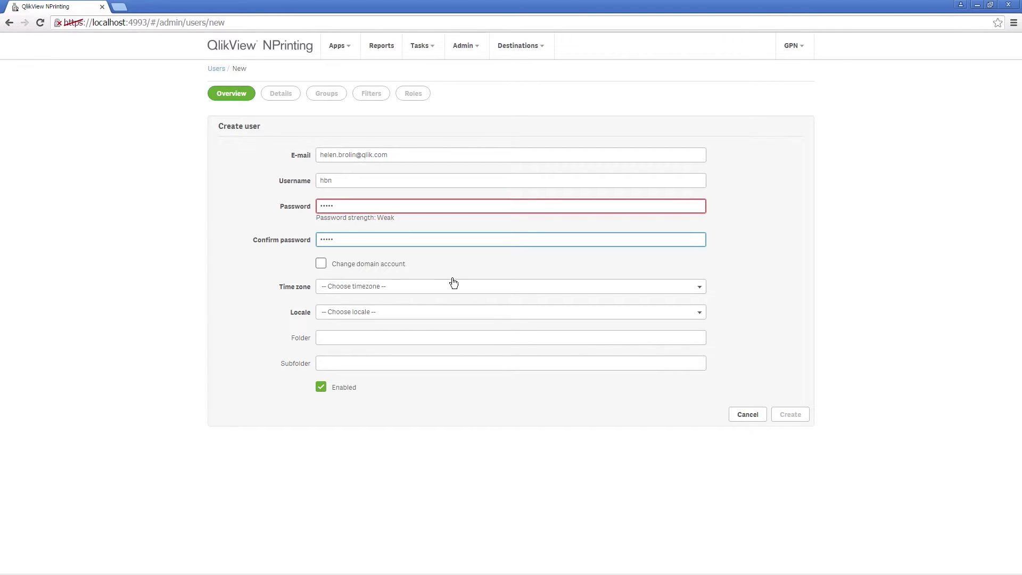
# - Set time zone America/New_York, locale English, folder Digital Marketing plus subfolder, and create the user
pyautogui.click(453, 282)
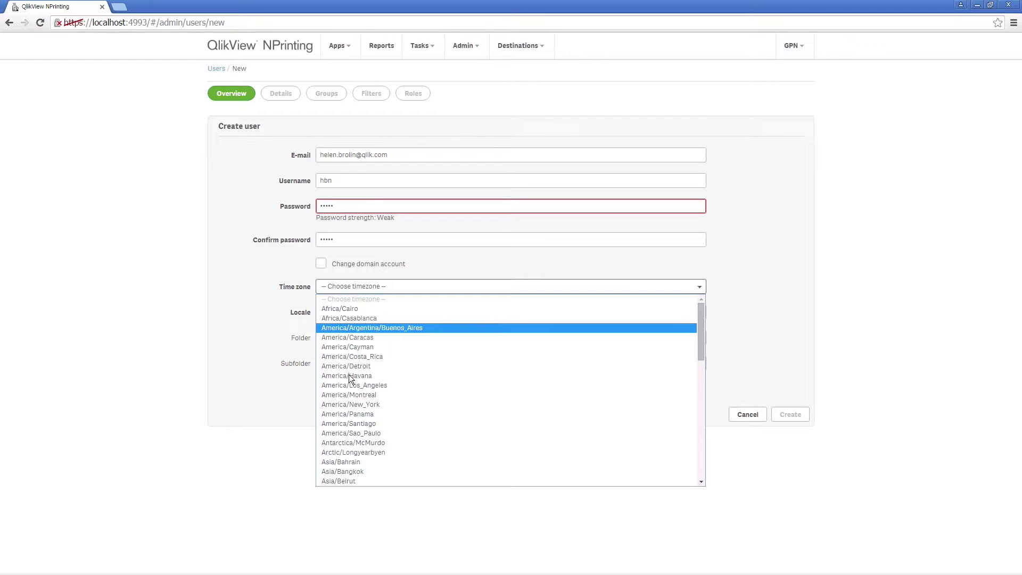
pyautogui.click(344, 405)
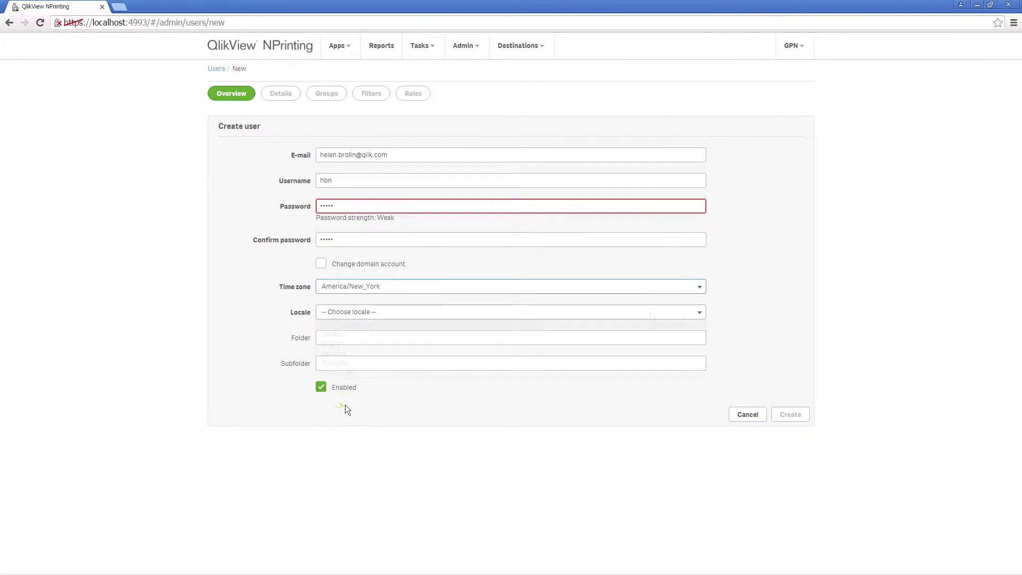
pyautogui.click(704, 311)
pyautogui.click(344, 346)
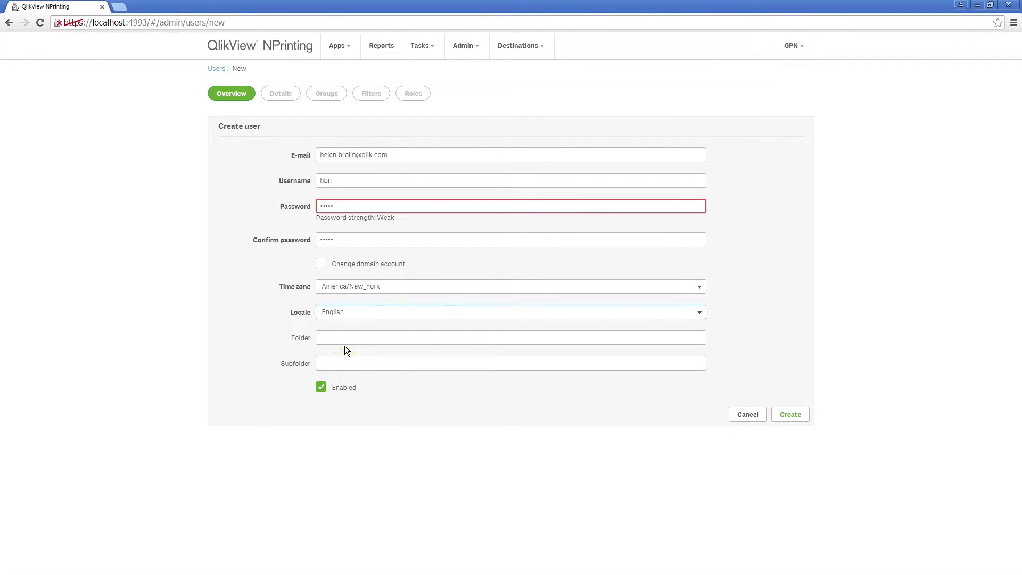
pyautogui.click(332, 340)
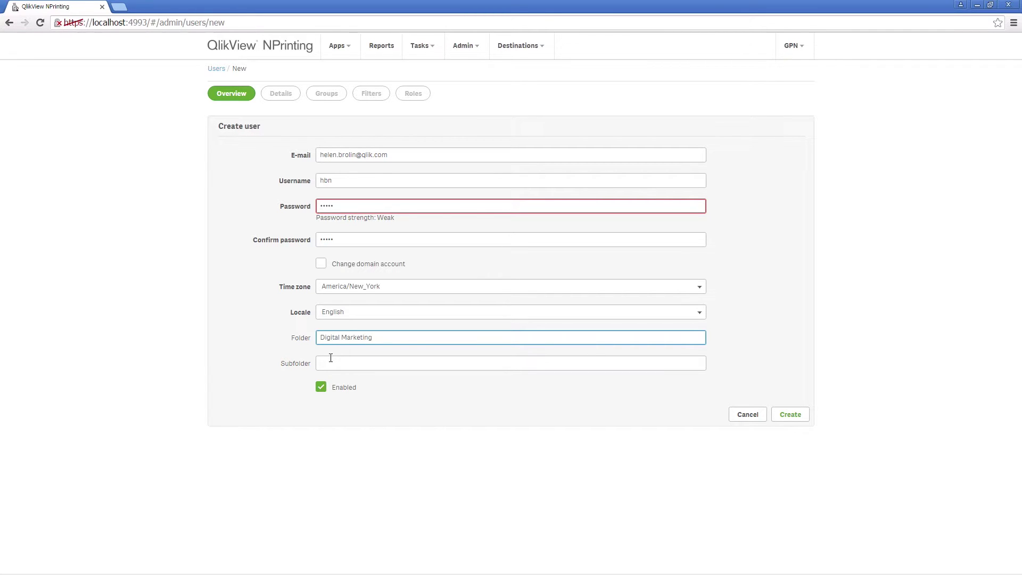
pyautogui.click(330, 359)
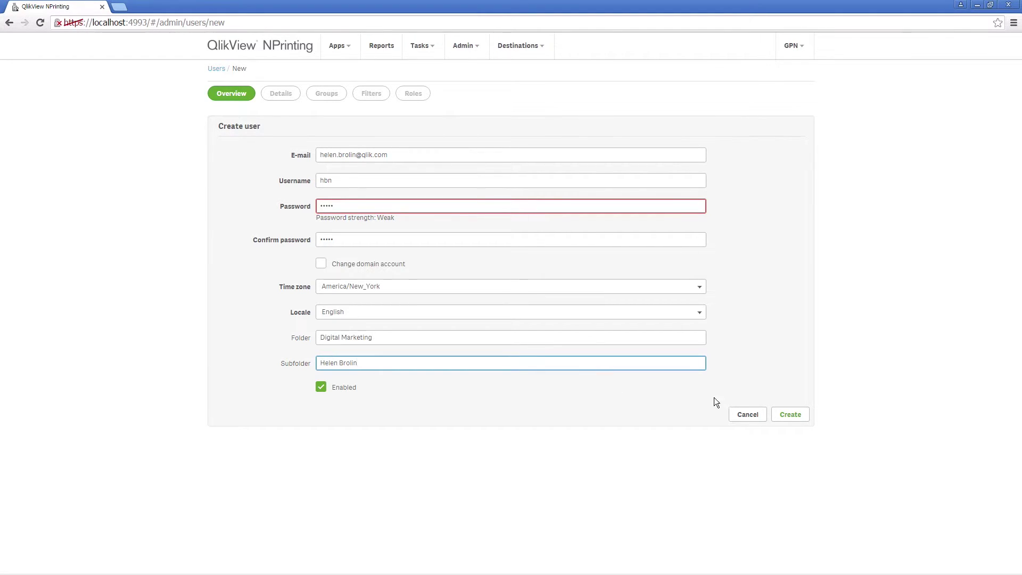
pyautogui.click(779, 414)
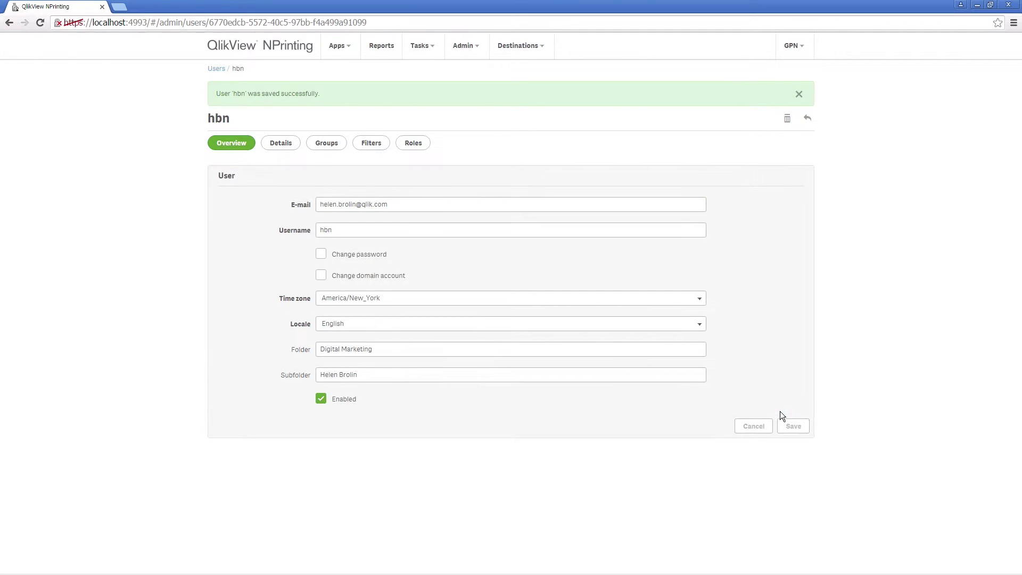
# - Enter company Qlik, office New York and department Digital Marketing in the user's details and save
pyautogui.click(273, 142)
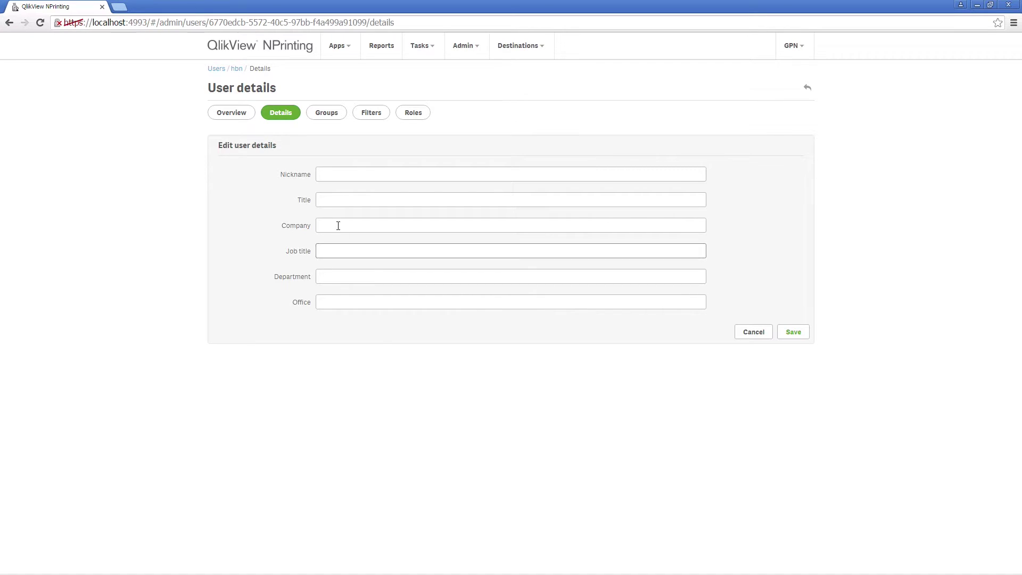
pyautogui.click(337, 225)
pyautogui.write('Qlik')
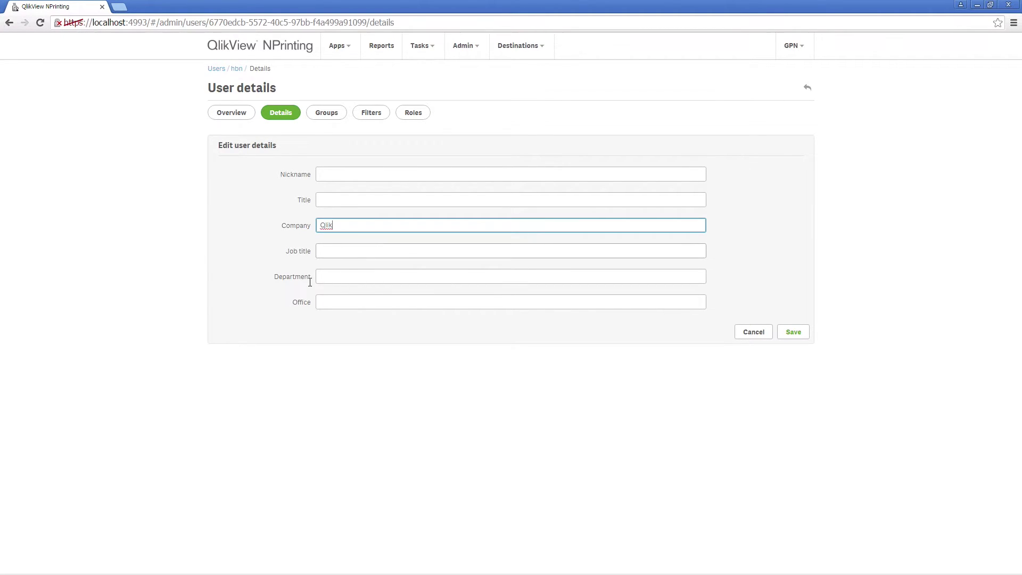
pyautogui.click(328, 301)
pyautogui.write('New York')
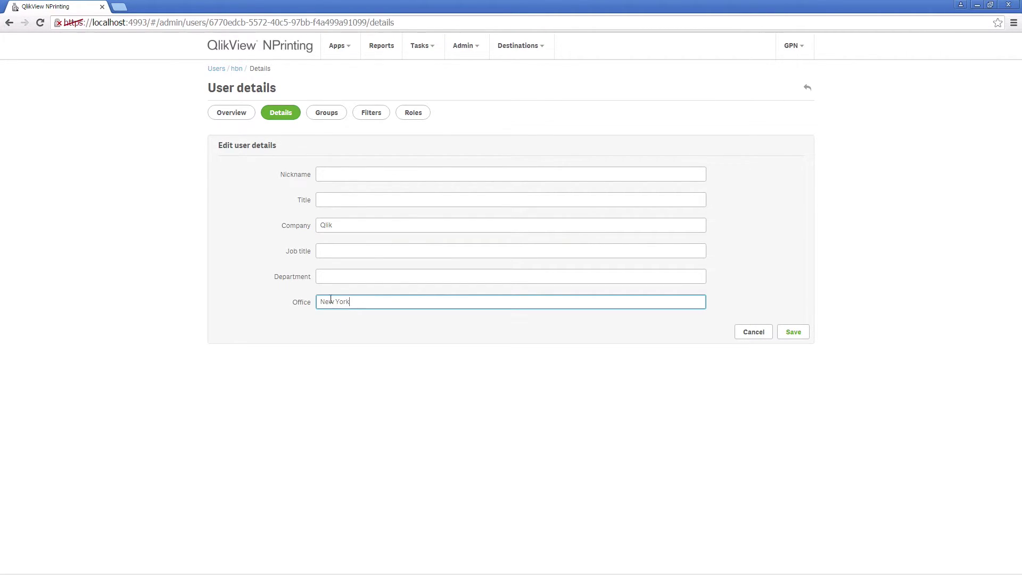
pyautogui.click(340, 277)
pyautogui.write('Digital Marketing')
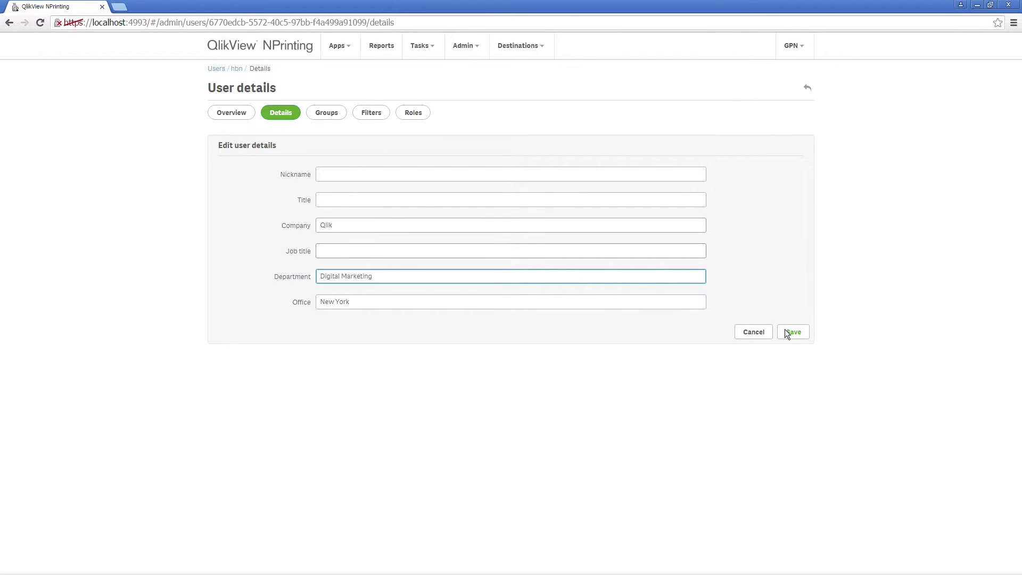
pyautogui.click(788, 333)
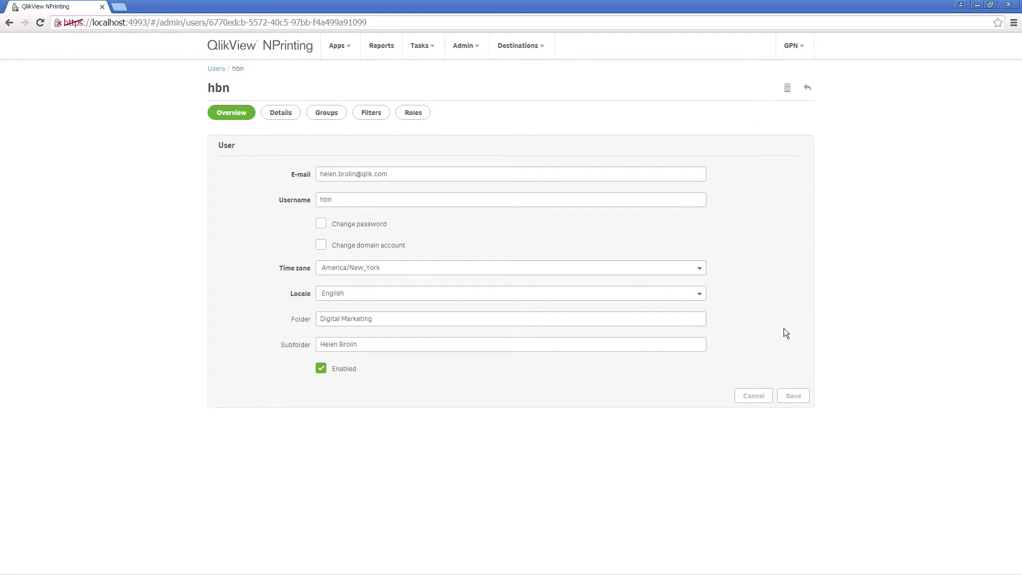
# - Start a new group named Digital Marketing
pyautogui.click(330, 112)
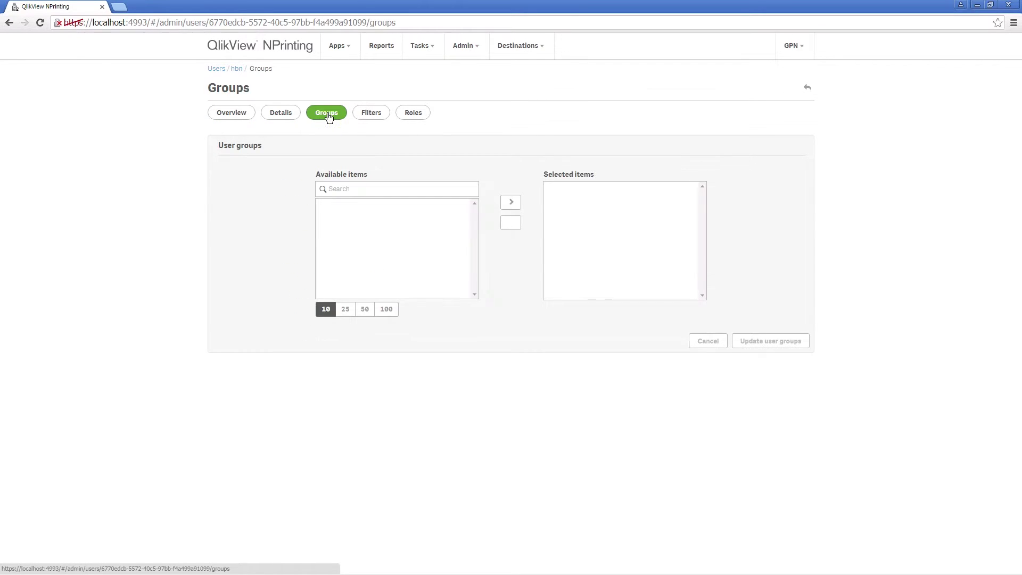
pyautogui.click(464, 46)
pyautogui.click(468, 83)
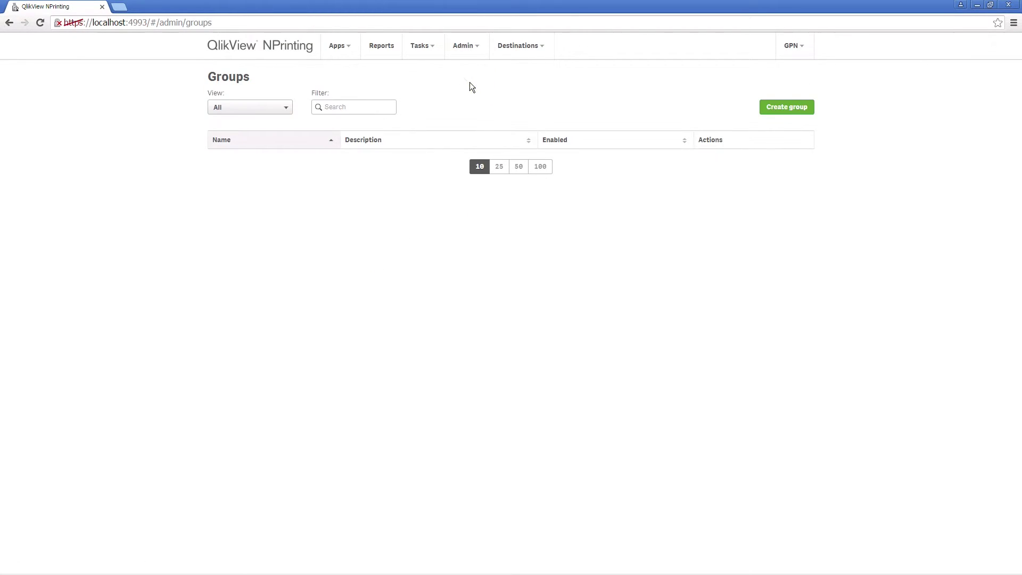
pyautogui.click(784, 107)
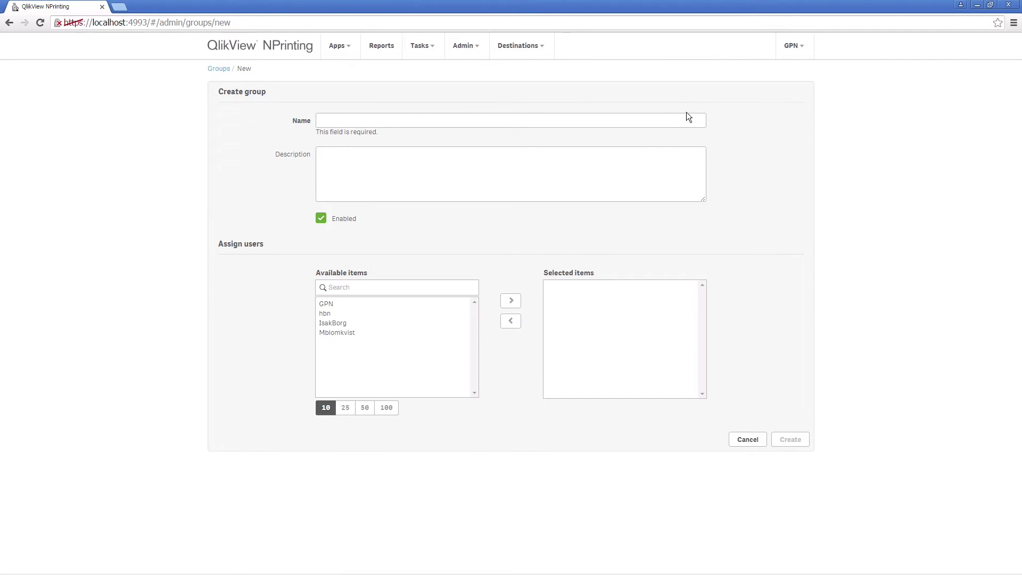
pyautogui.click(646, 119)
pyautogui.write('Digital Marketing')
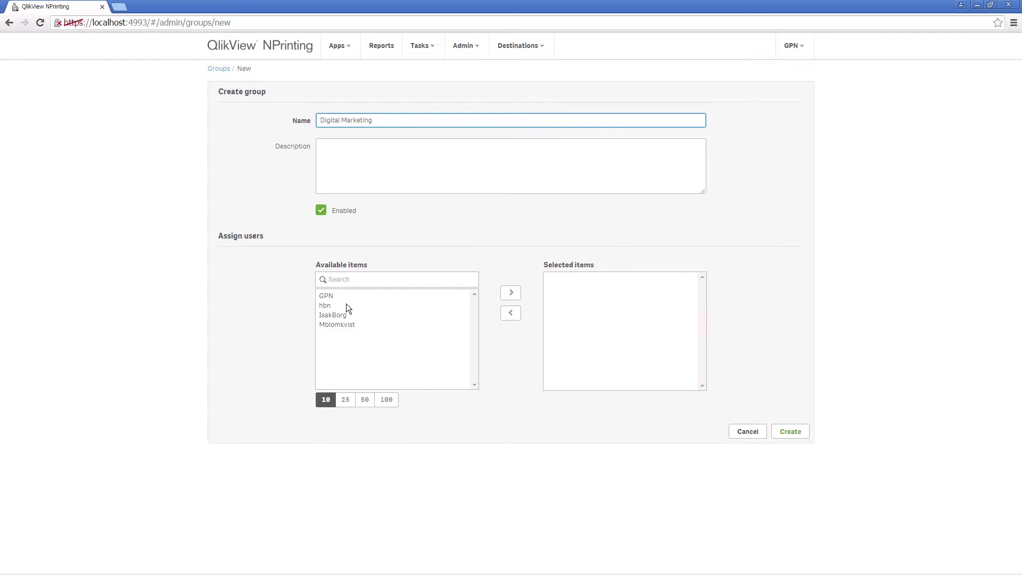
# - Add the new user and two other users to the group and create it
pyautogui.click(330, 305)
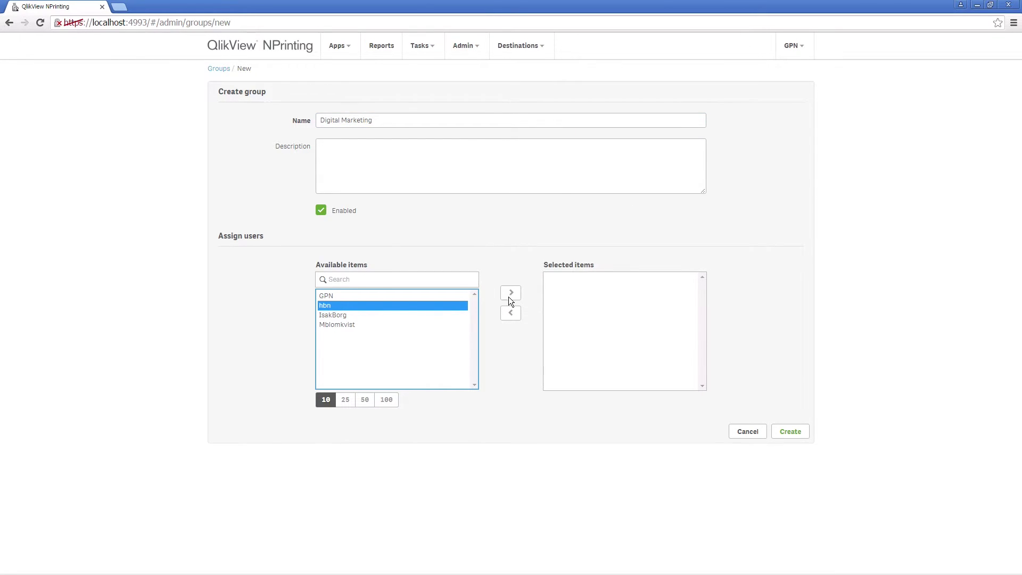
pyautogui.click(509, 295)
pyautogui.click(346, 307)
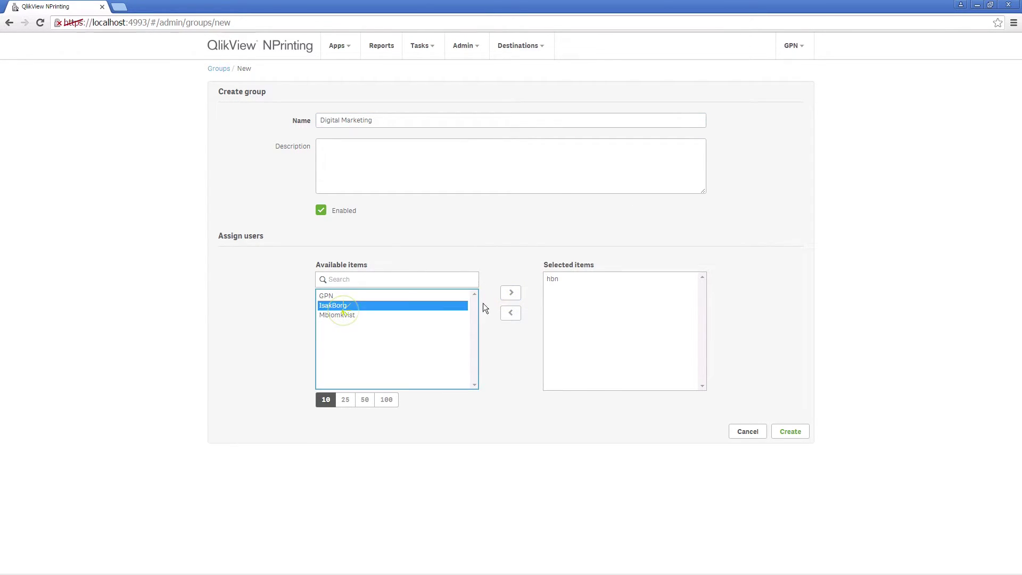
pyautogui.click(512, 294)
pyautogui.click(343, 306)
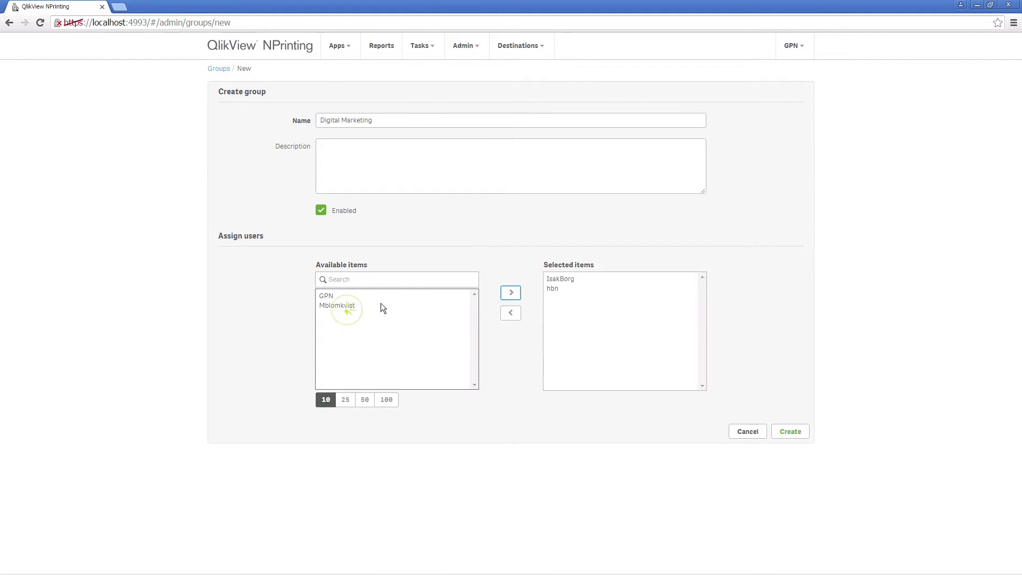
pyautogui.click(509, 296)
pyautogui.click(789, 432)
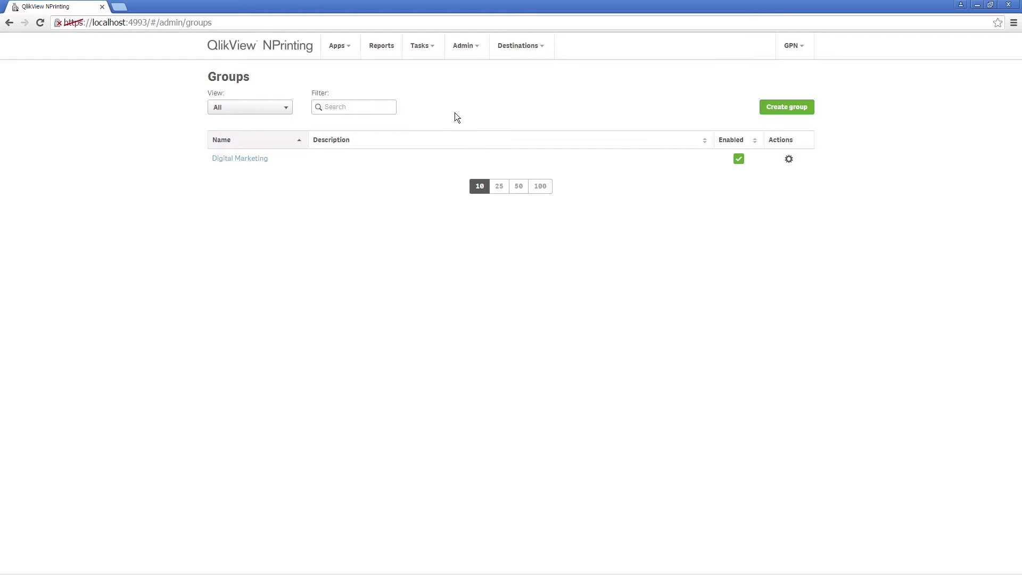
pyautogui.click(341, 46)
# - Create a filter named after a user for the Sales 2015 app
pyautogui.click(339, 99)
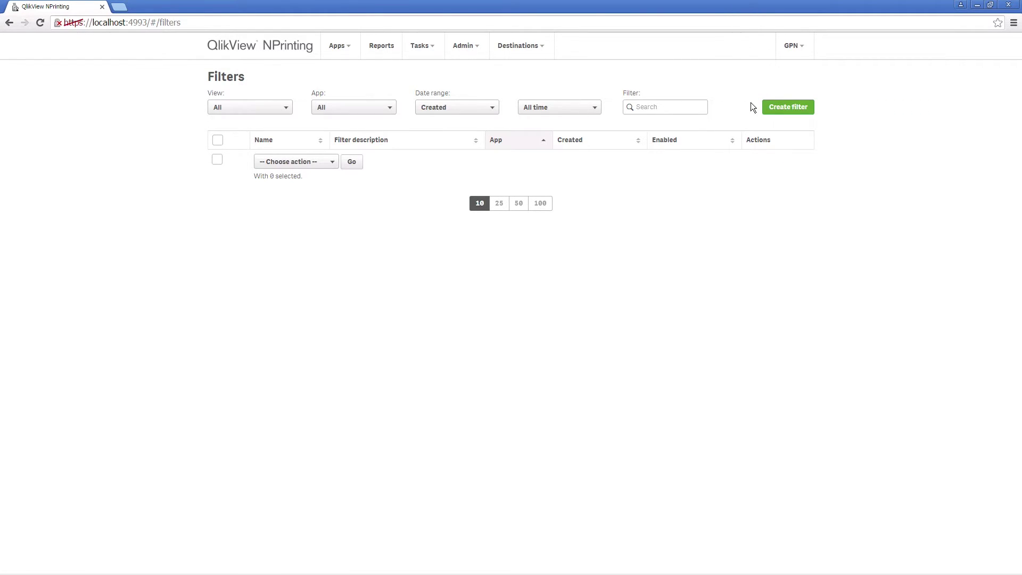
pyautogui.click(787, 107)
pyautogui.click(505, 153)
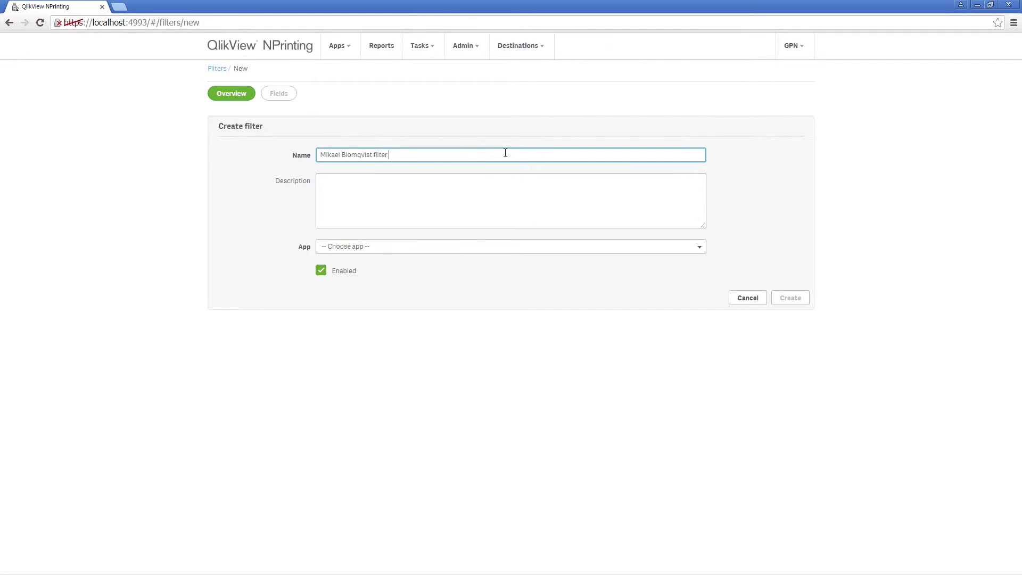
pyautogui.press('Tab')
pyautogui.click(497, 247)
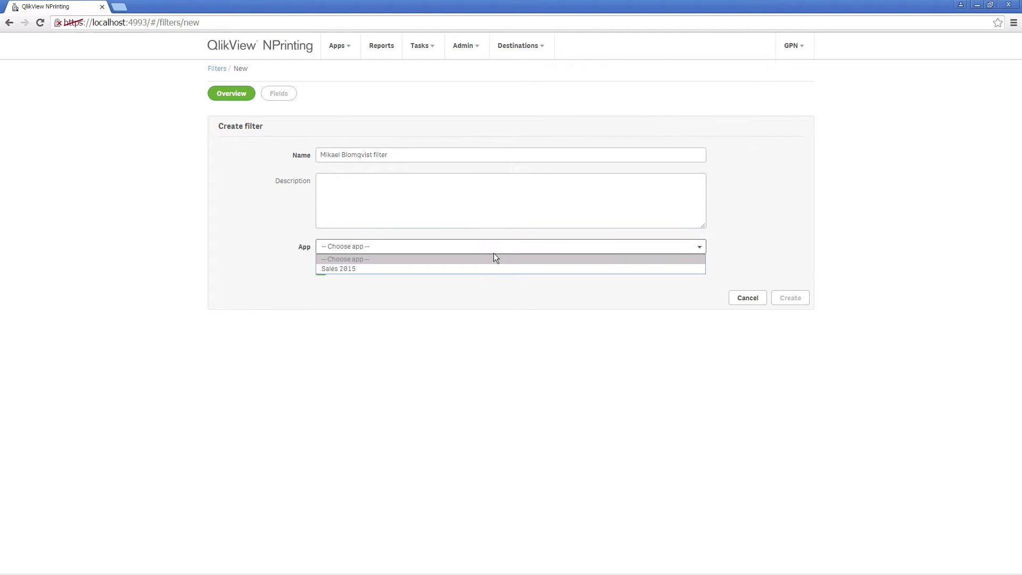
pyautogui.click(474, 270)
pyautogui.click(784, 298)
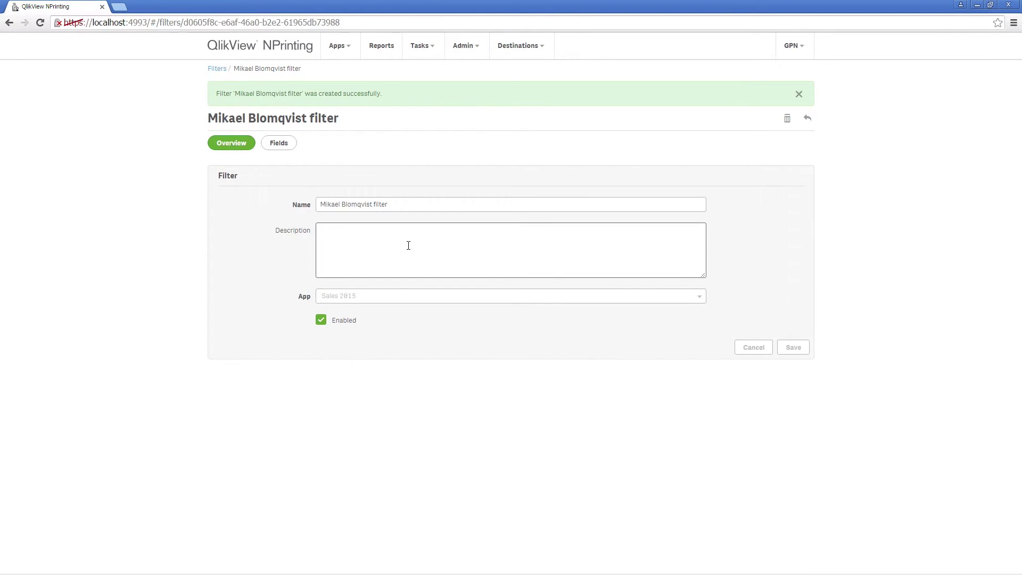
# - Add a Country field from the Sales Demo connection with value Sweden to the filter
pyautogui.click(272, 144)
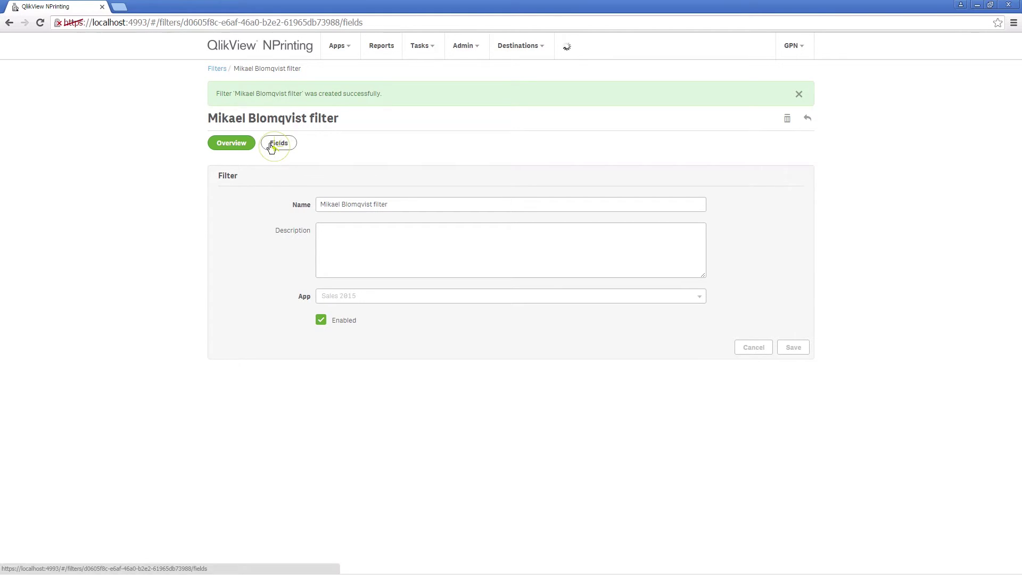
pyautogui.click(781, 132)
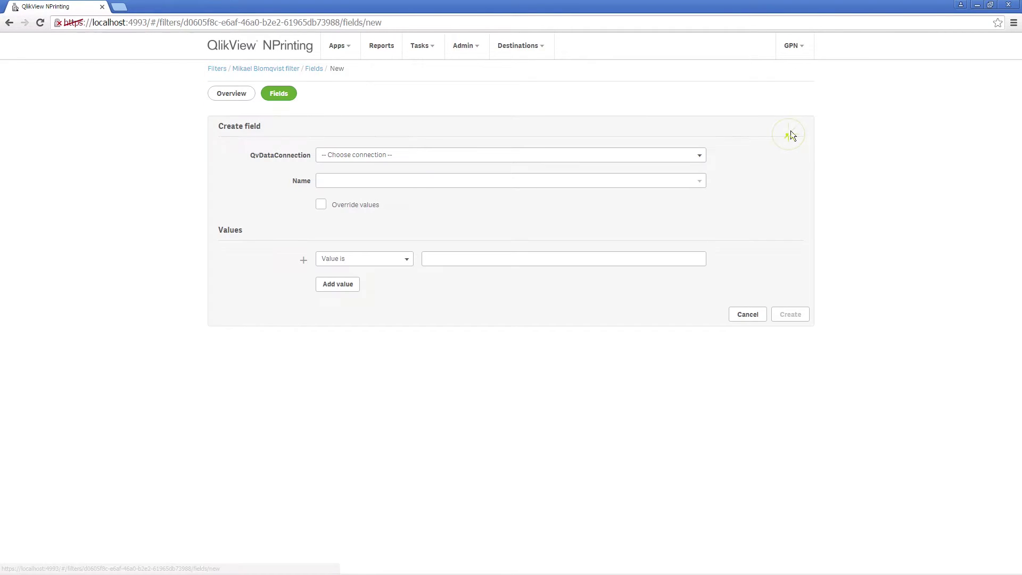
pyautogui.click(637, 154)
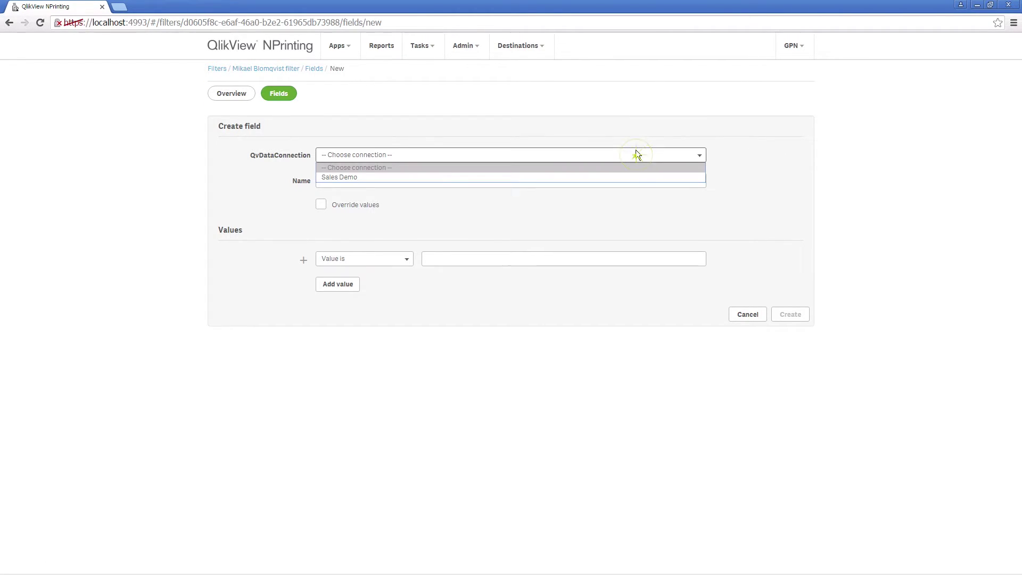
pyautogui.click(564, 178)
pyautogui.click(471, 182)
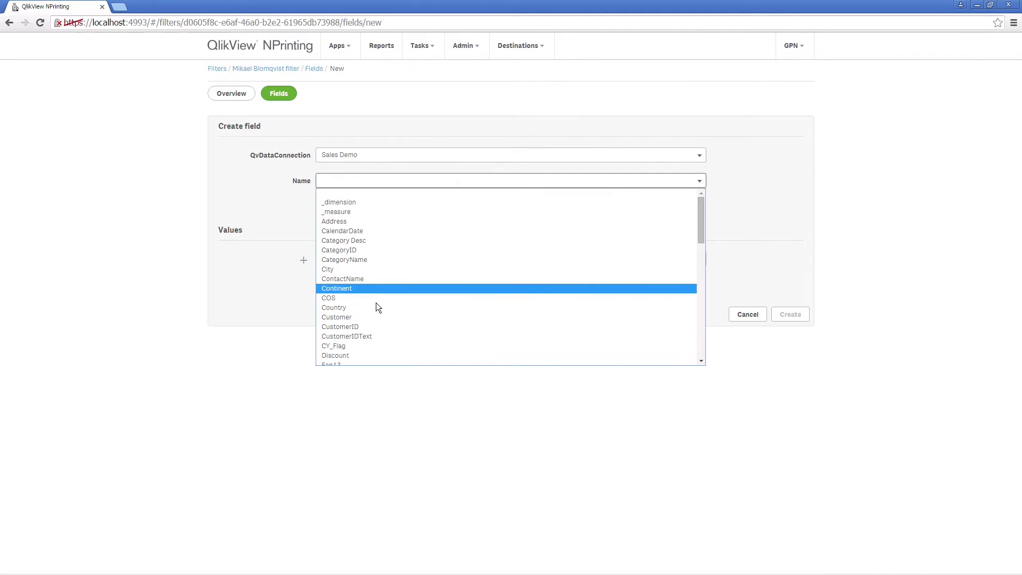
pyautogui.click(356, 308)
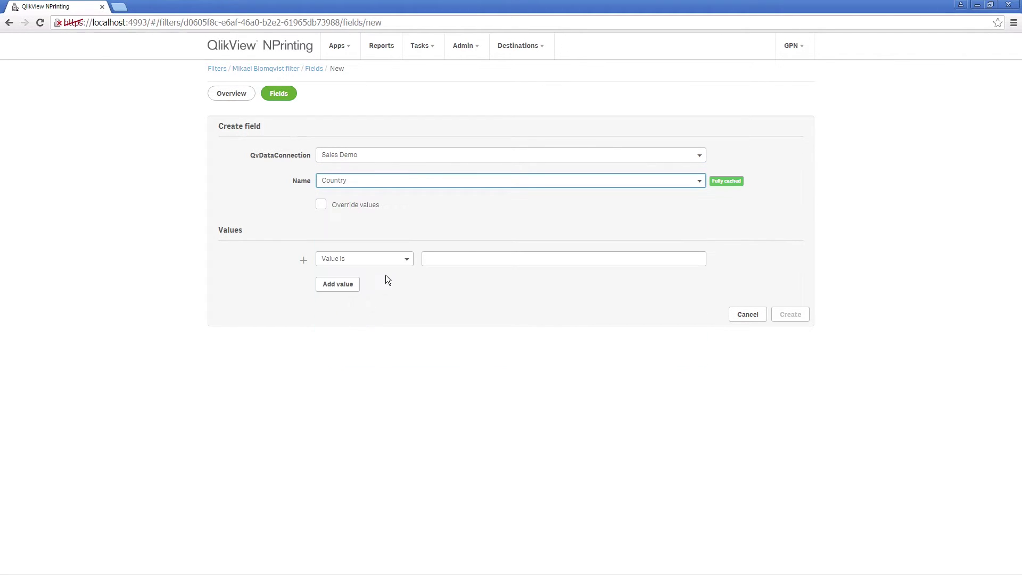
pyautogui.click(437, 259)
pyautogui.write('Sweden')
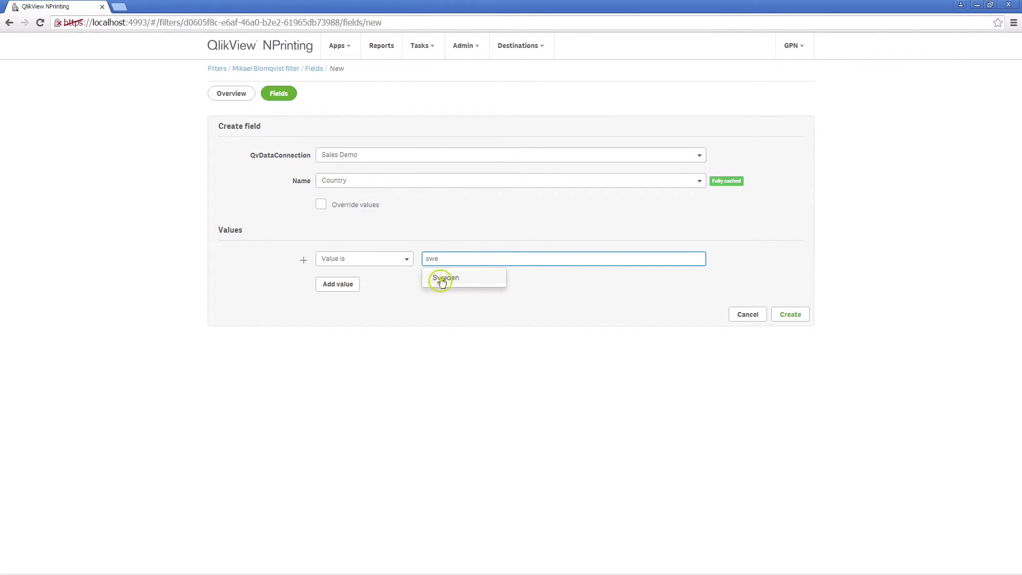
pyautogui.click(440, 278)
pyautogui.click(797, 314)
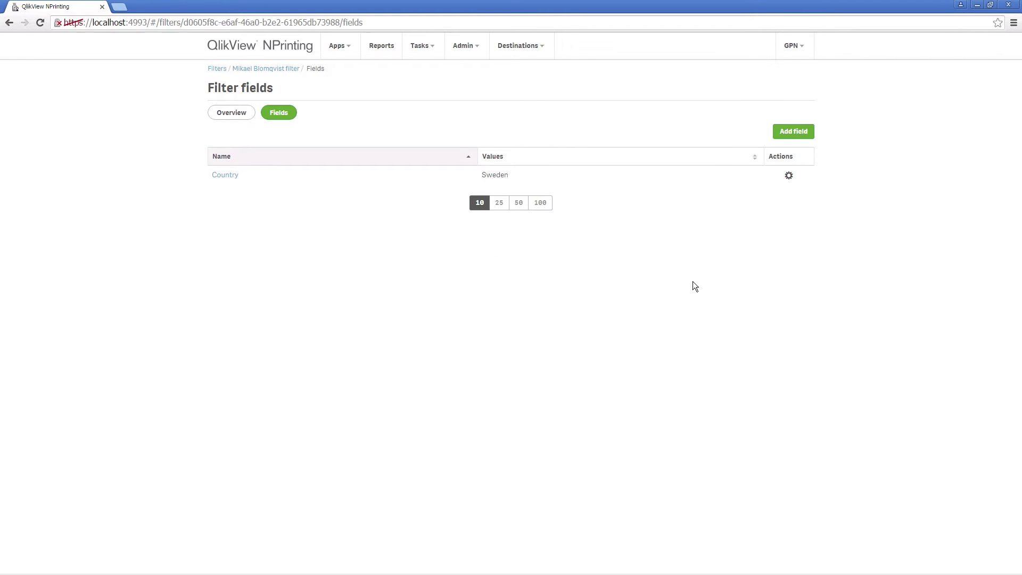
# - Create a second filter named as the new user's country filter for the Sales 2015 app
pyautogui.click(337, 47)
pyautogui.click(336, 101)
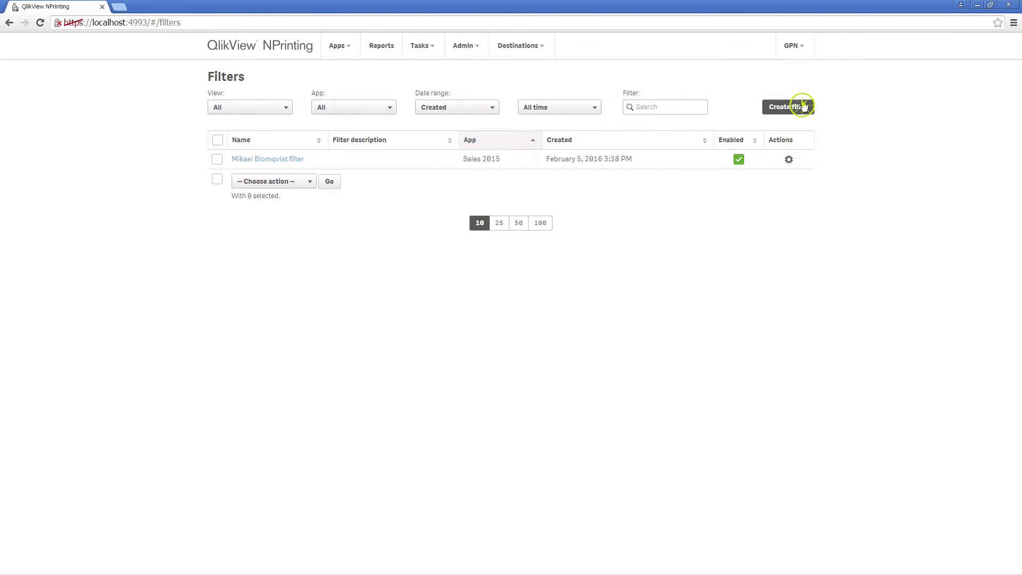
pyautogui.click(802, 105)
pyautogui.click(421, 160)
pyautogui.click(412, 247)
pyautogui.click(394, 269)
pyautogui.click(781, 298)
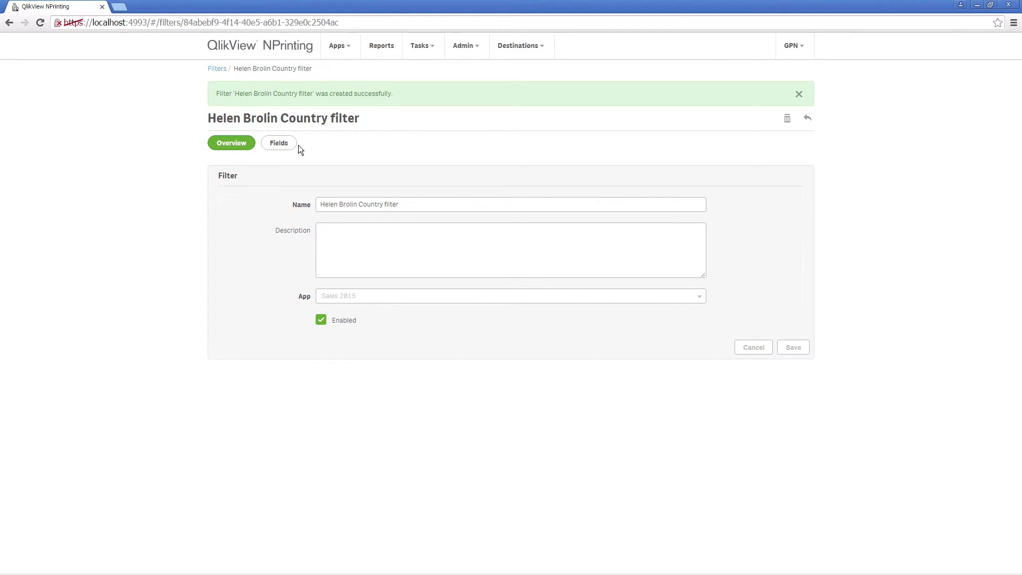
# - Add a Country field from Sales Demo with value USA to the new filter
pyautogui.click(280, 143)
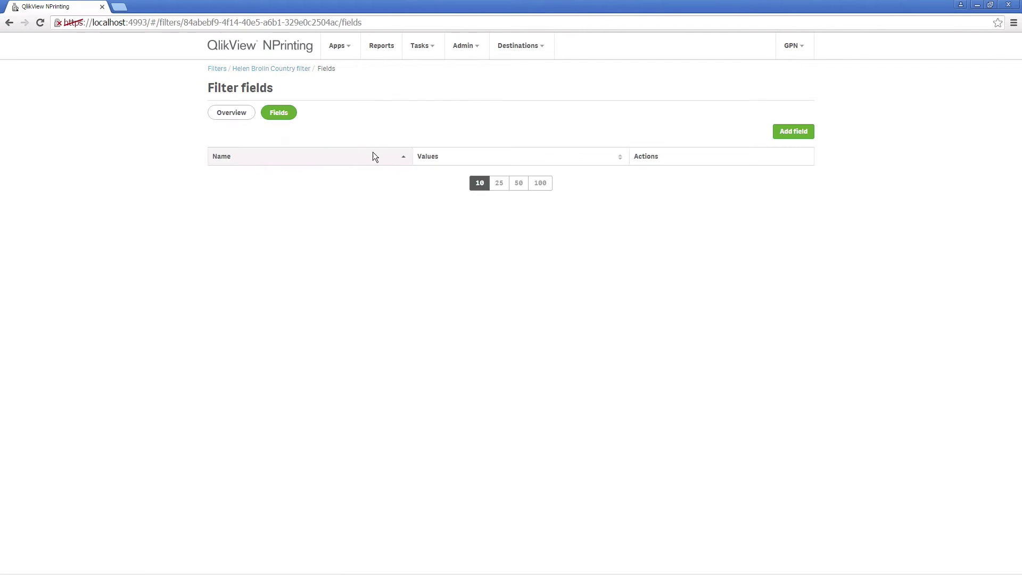
pyautogui.click(805, 134)
pyautogui.click(580, 158)
pyautogui.click(536, 178)
pyautogui.click(526, 183)
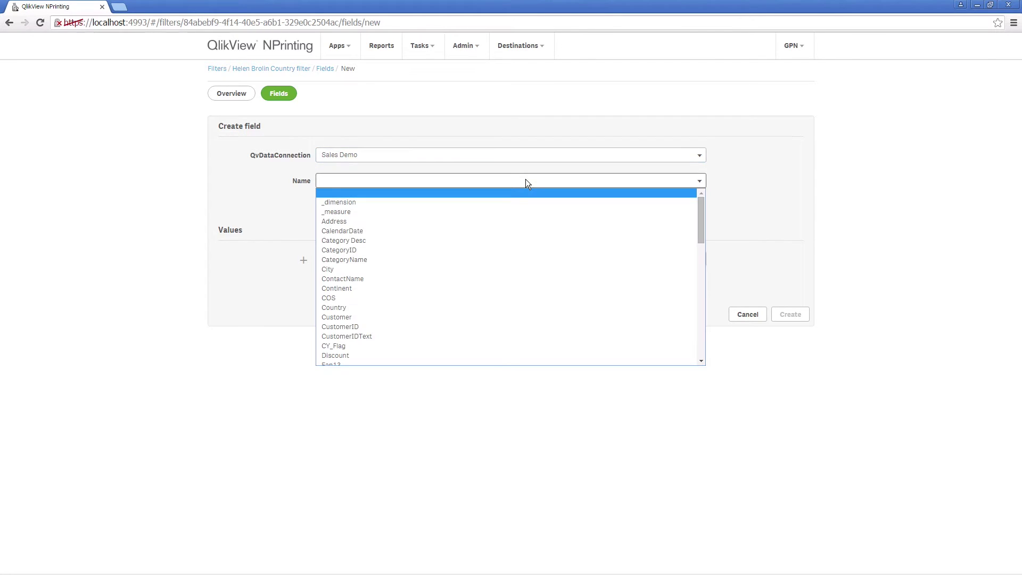
pyautogui.click(354, 307)
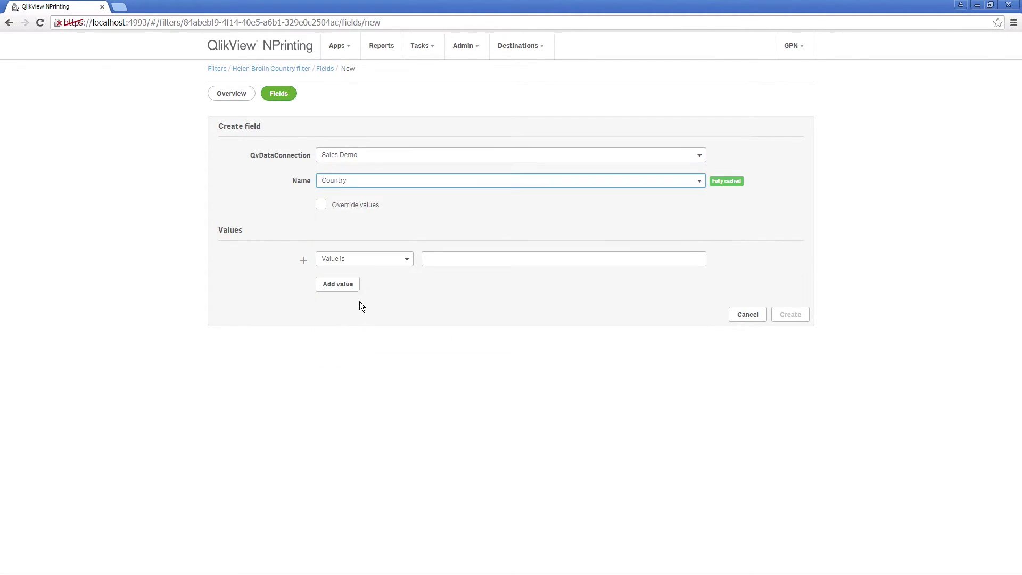
pyautogui.click(437, 261)
pyautogui.write('Usa')
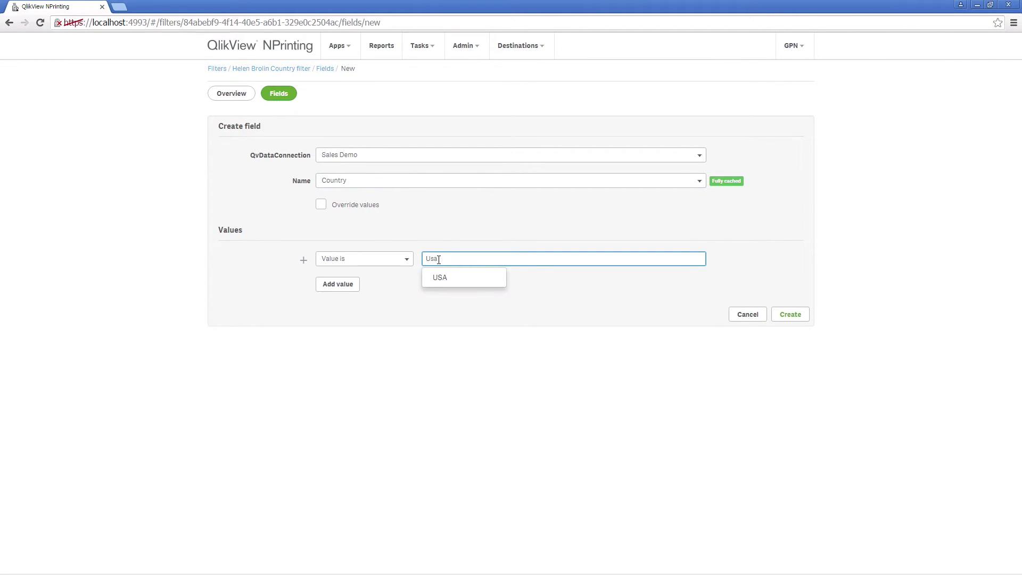
pyautogui.click(433, 279)
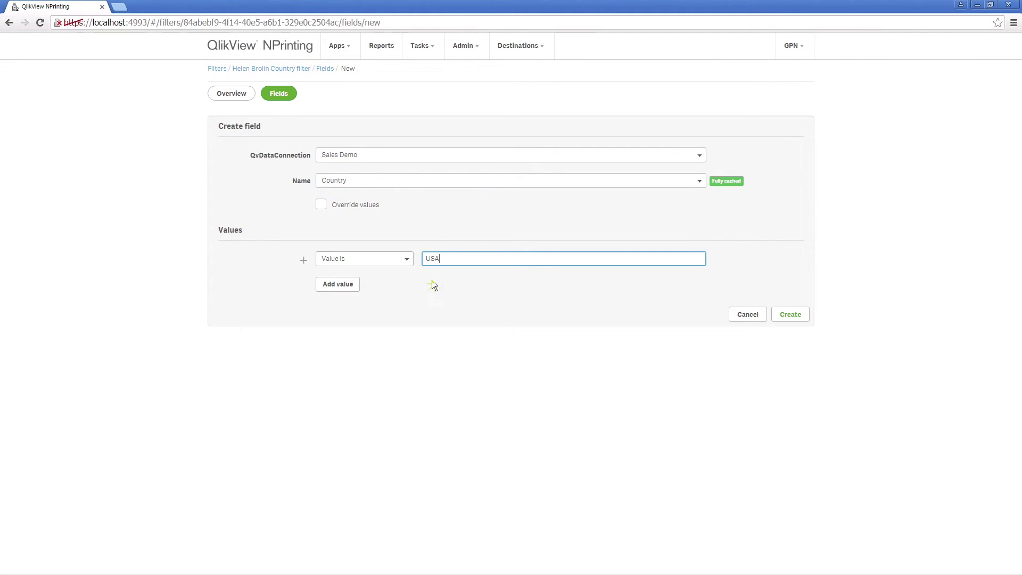
pyautogui.click(786, 314)
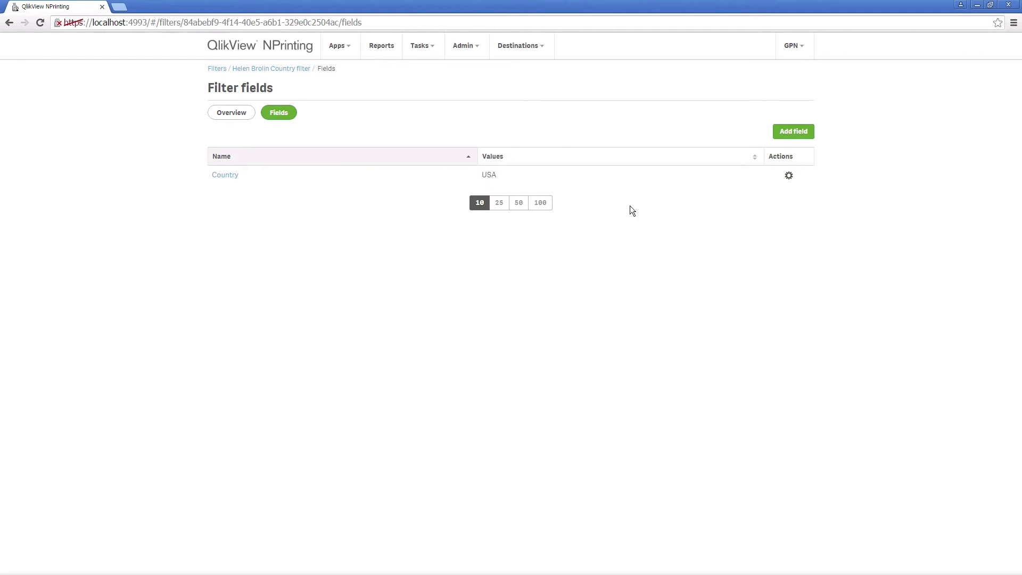
pyautogui.click(471, 45)
pyautogui.click(471, 70)
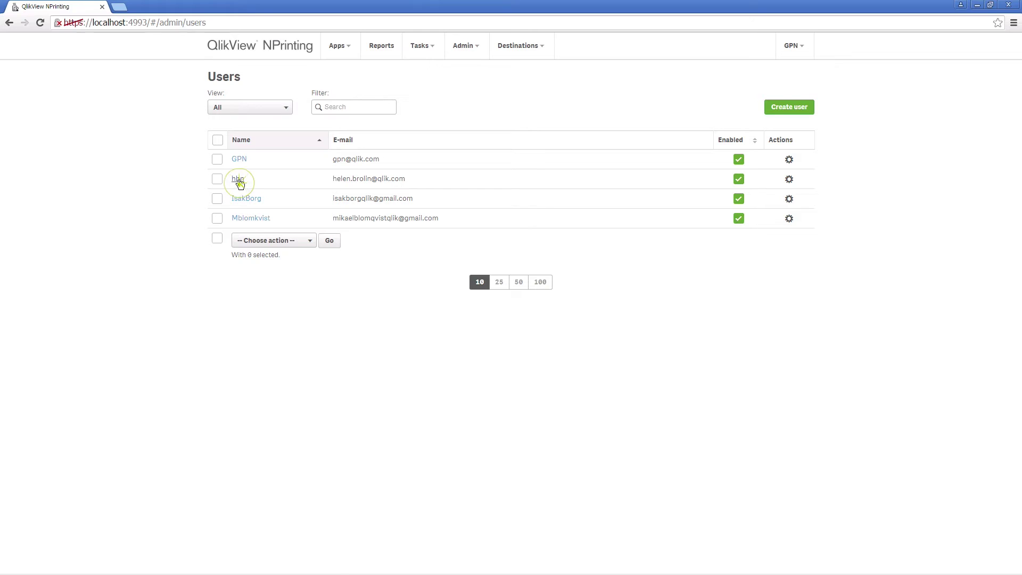
# - Move the new country filter into the second user's selected filters and update them
pyautogui.click(238, 179)
pyautogui.click(371, 114)
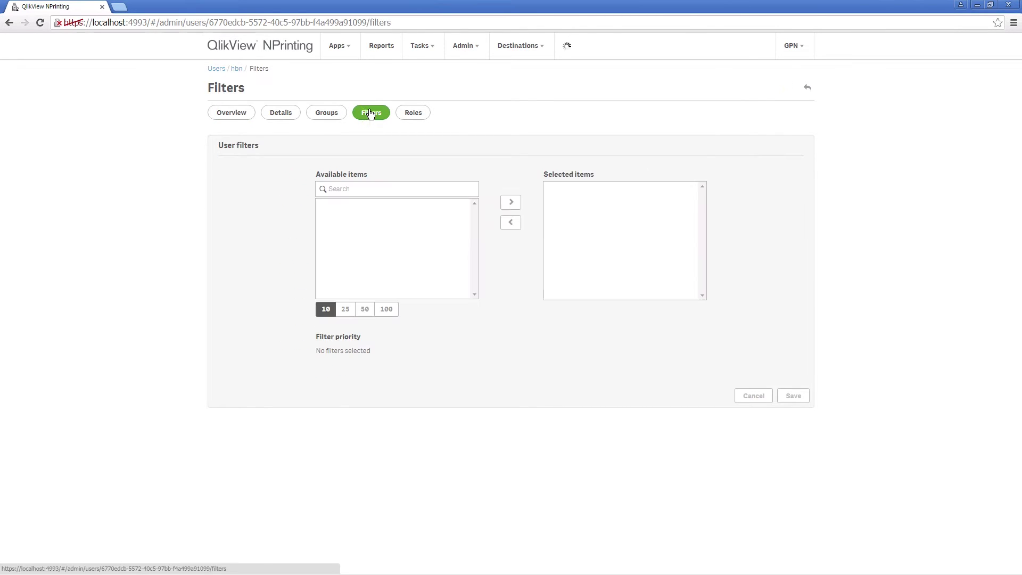
pyautogui.click(360, 206)
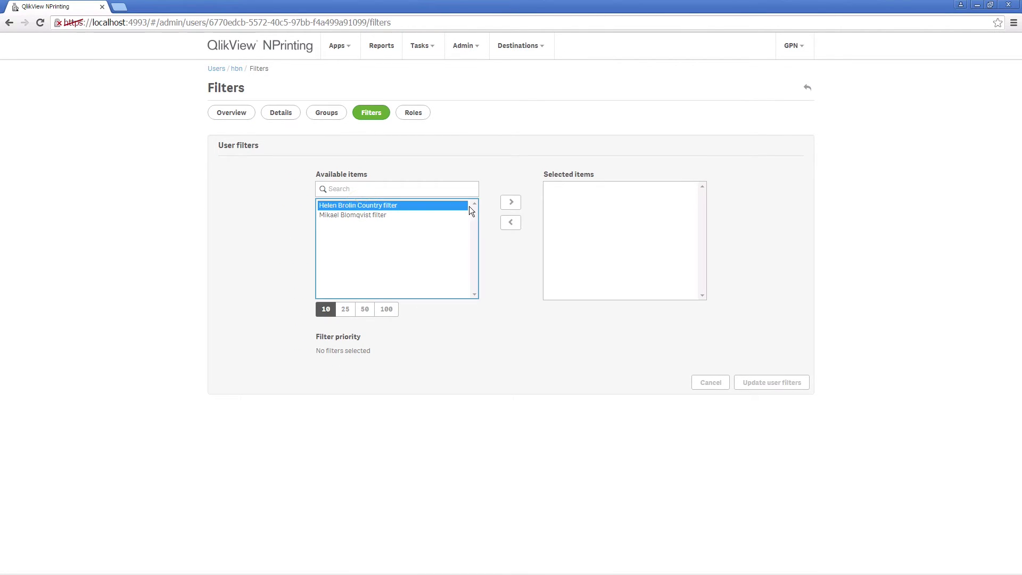
pyautogui.click(511, 203)
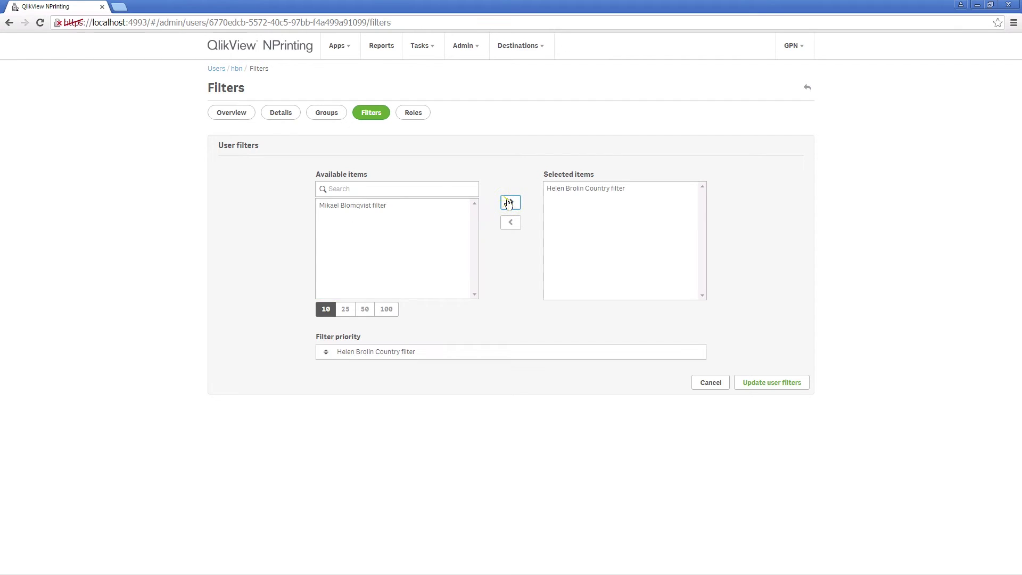
pyautogui.click(766, 383)
pyautogui.click(463, 47)
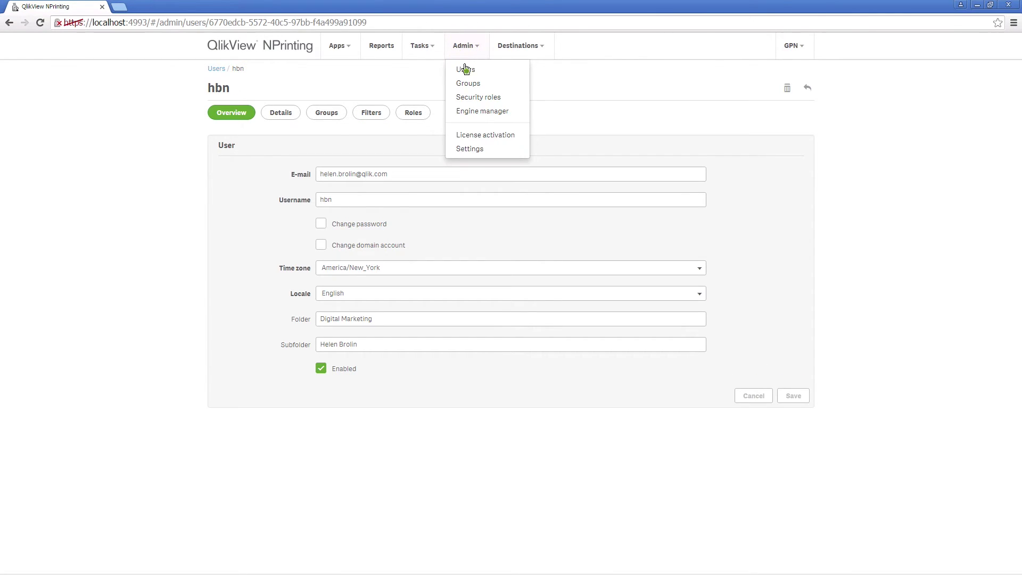
# - Move the older personal filter into the last user's selected filters and update them
pyautogui.click(464, 68)
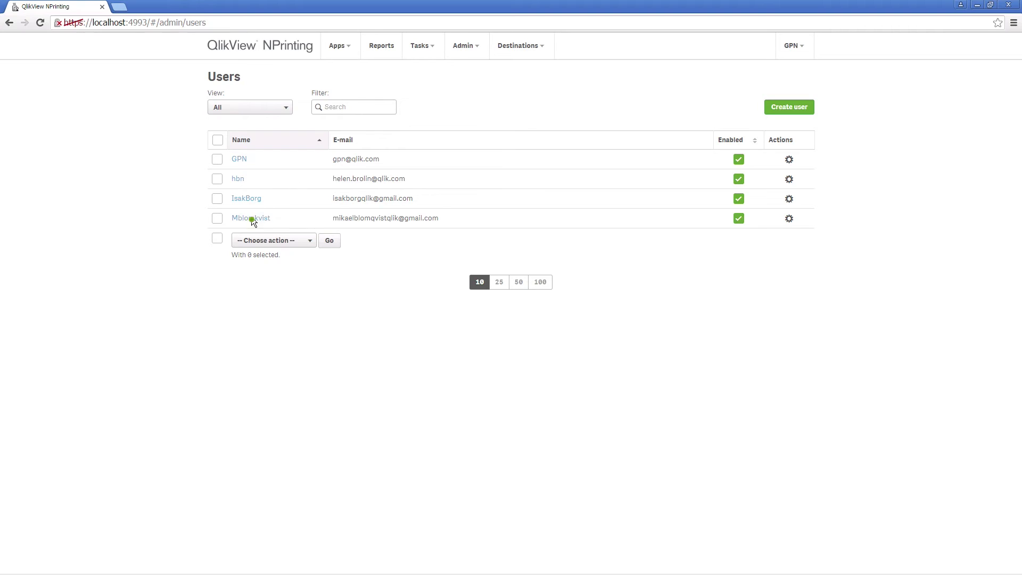
pyautogui.click(251, 218)
pyautogui.click(330, 200)
pyautogui.click(371, 113)
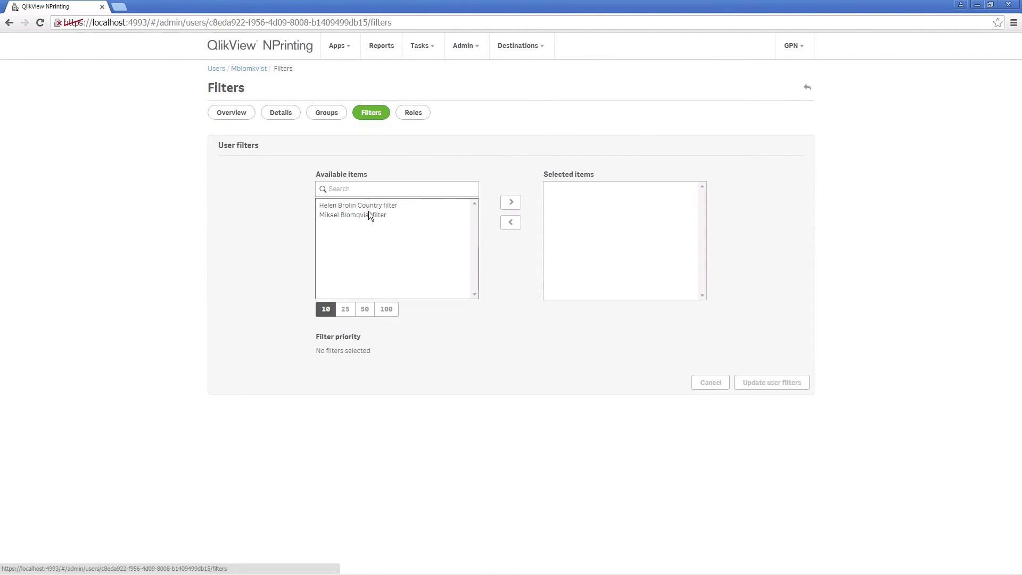
pyautogui.click(369, 216)
pyautogui.click(509, 204)
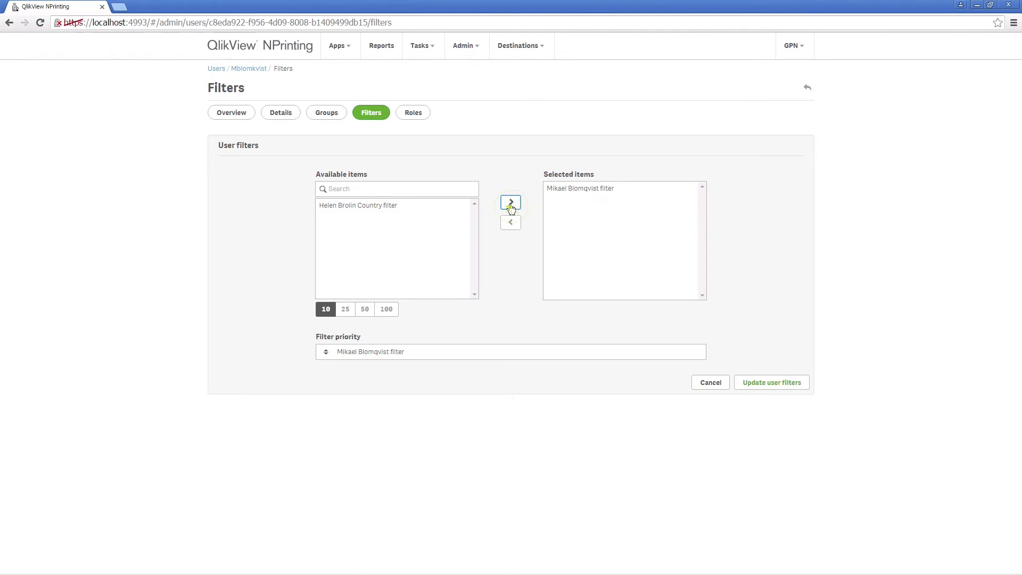
pyautogui.click(747, 384)
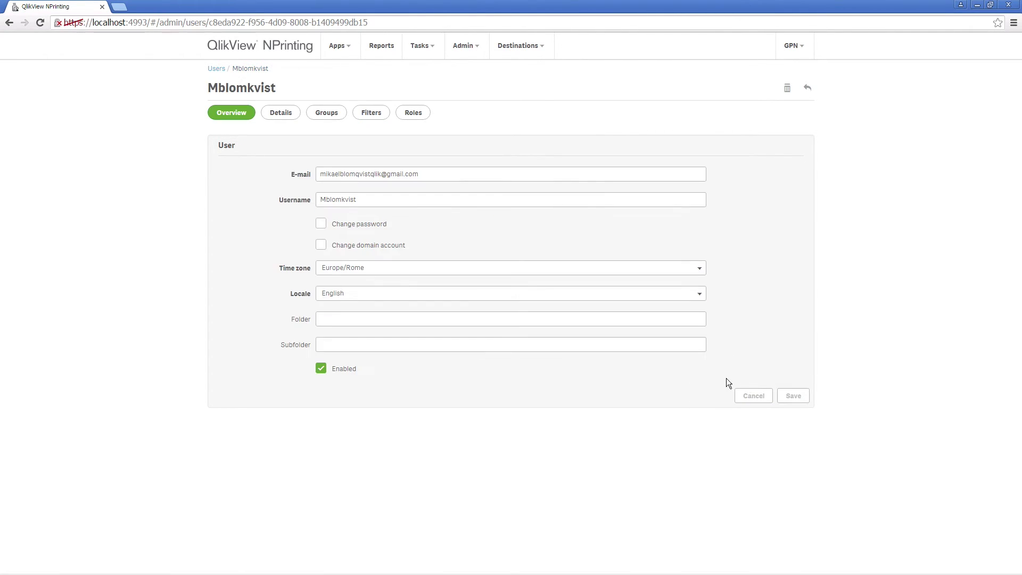
pyautogui.click(461, 45)
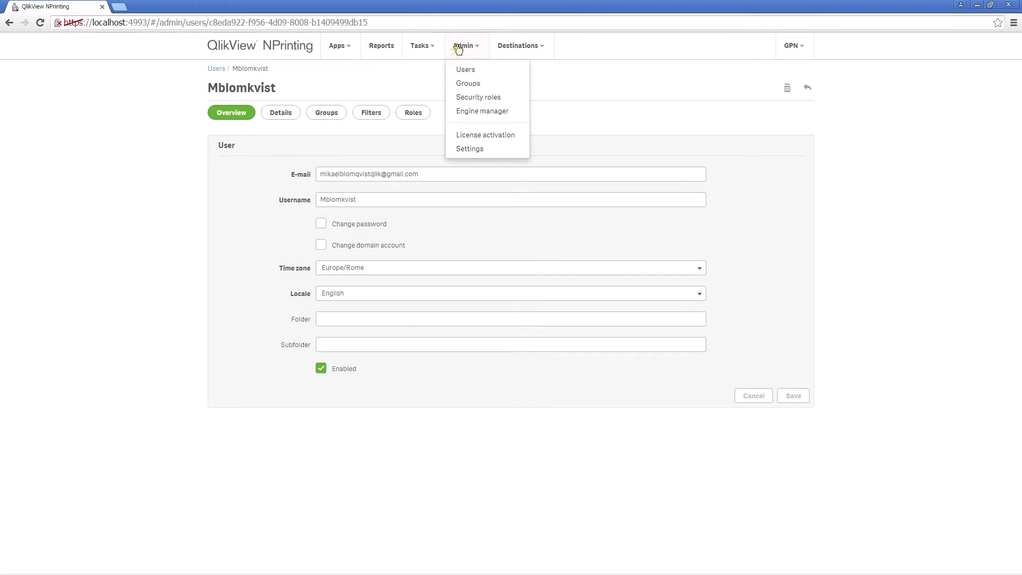
# - Add the Publisher user and Newstand User roles to the second user and save
pyautogui.click(458, 70)
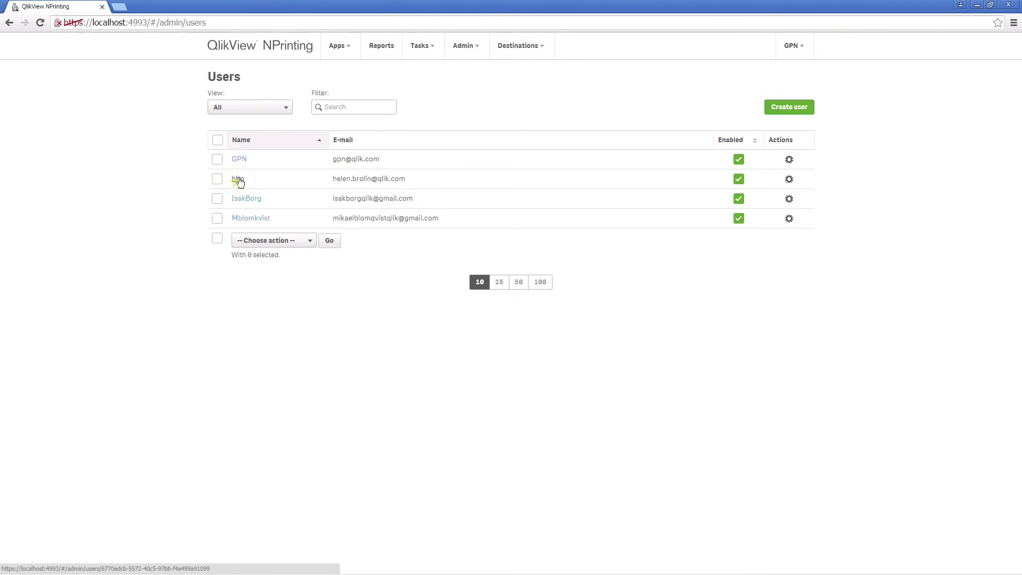
pyautogui.click(238, 180)
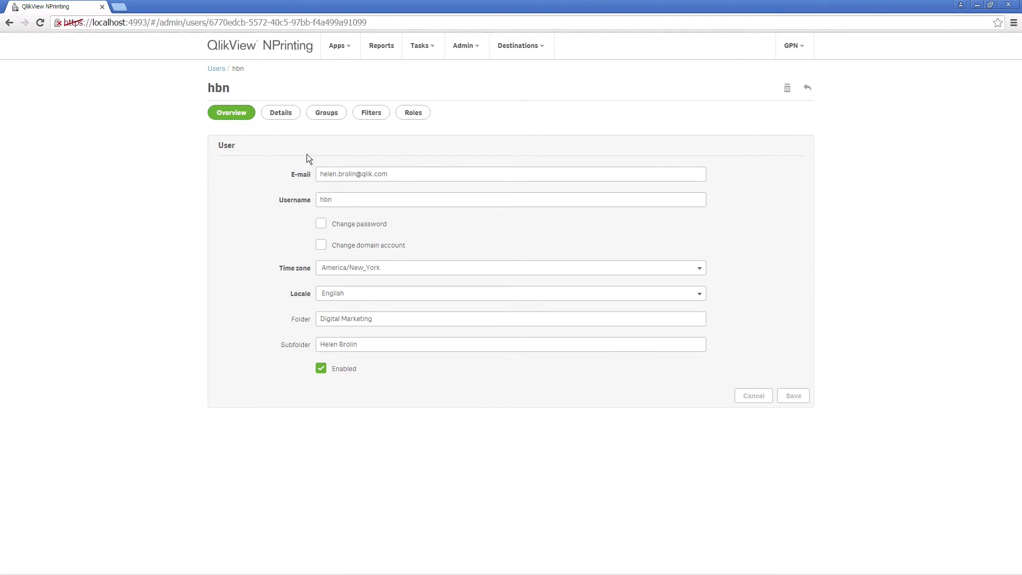
pyautogui.click(413, 114)
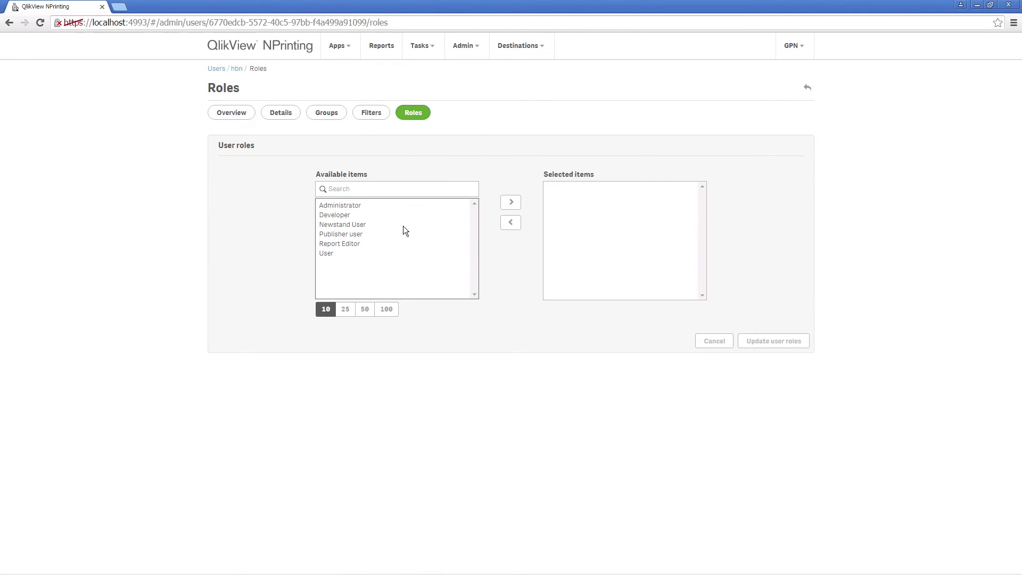
pyautogui.click(339, 236)
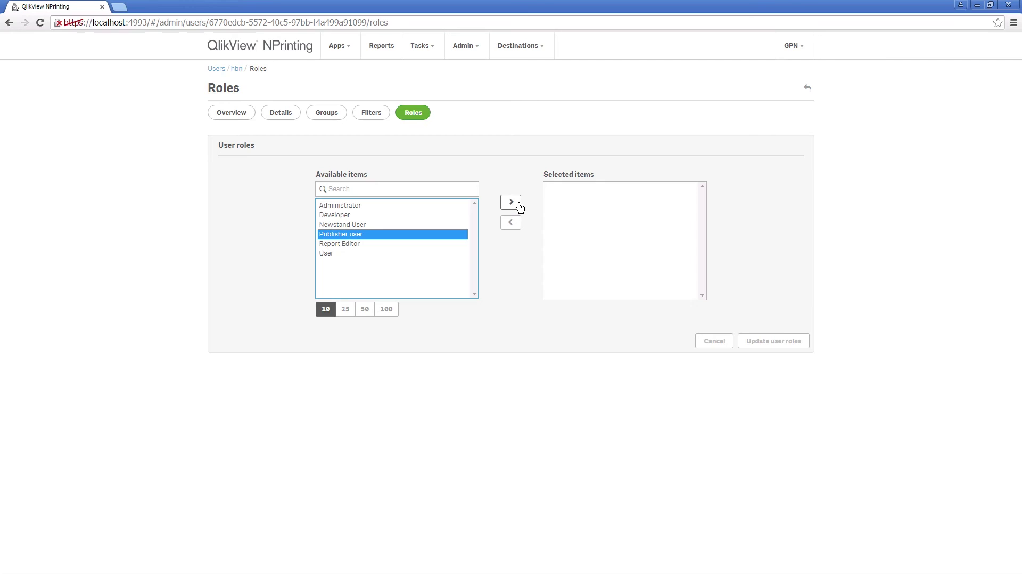
pyautogui.click(510, 204)
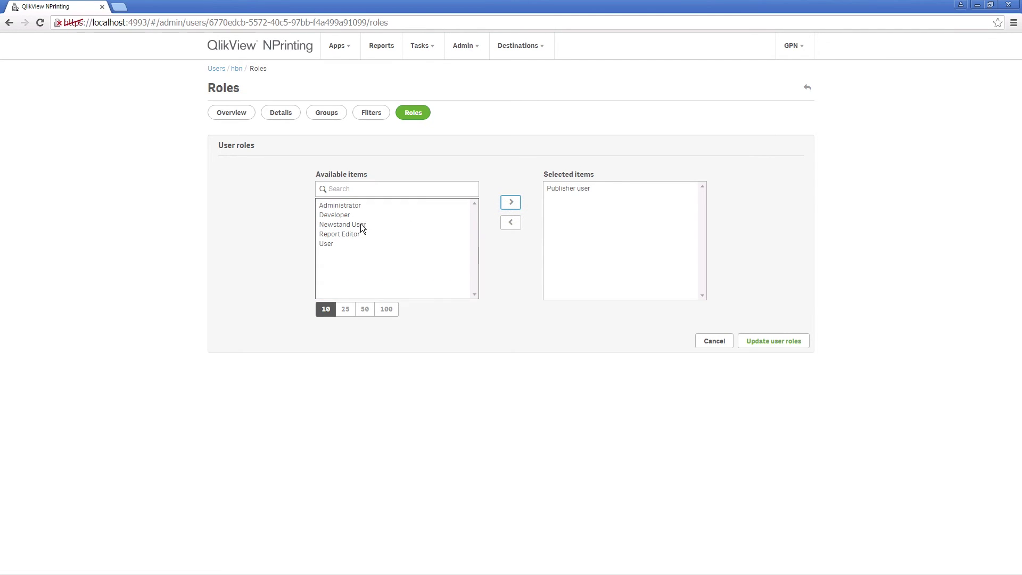
pyautogui.click(383, 225)
pyautogui.click(510, 202)
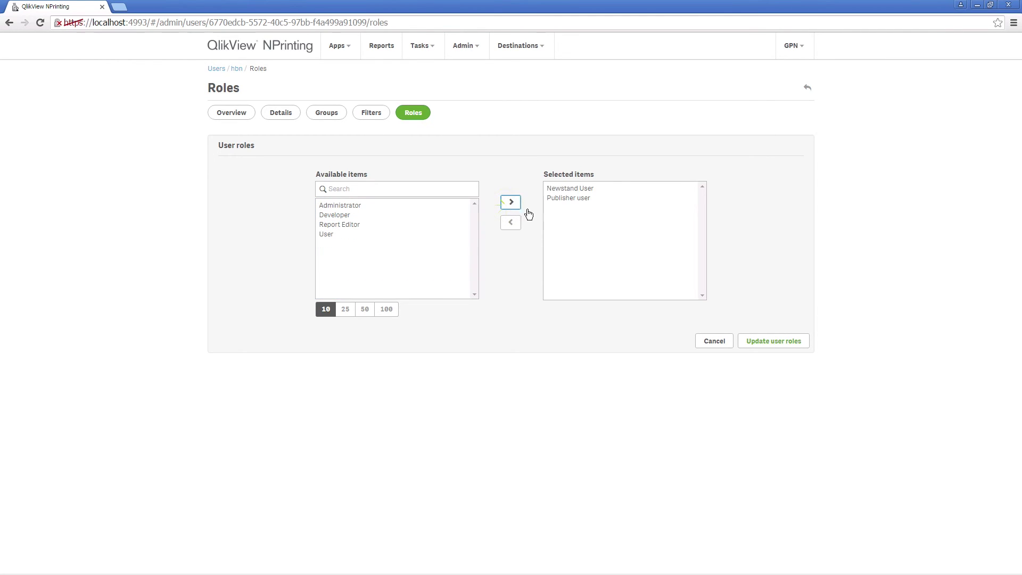
pyautogui.click(776, 346)
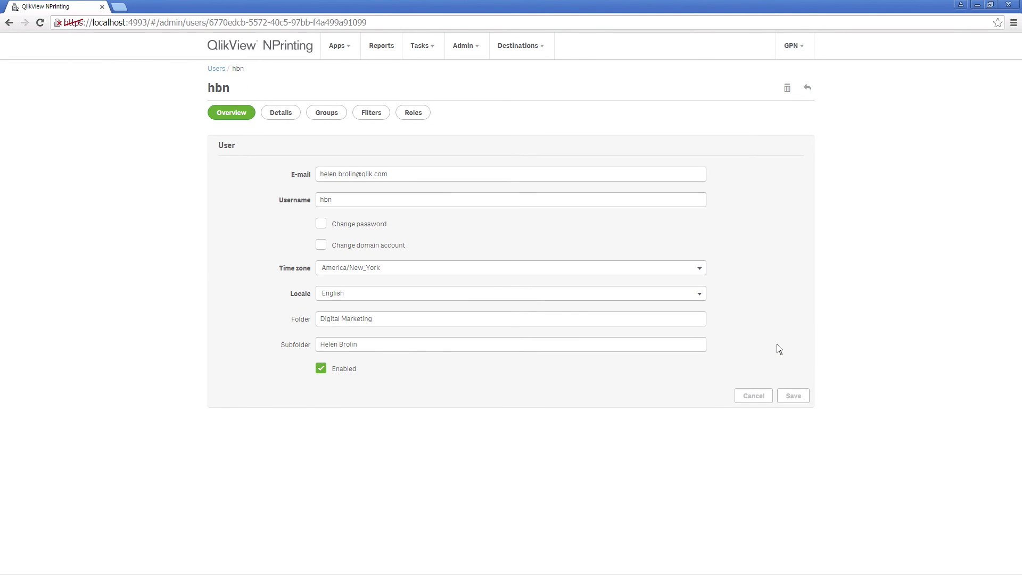